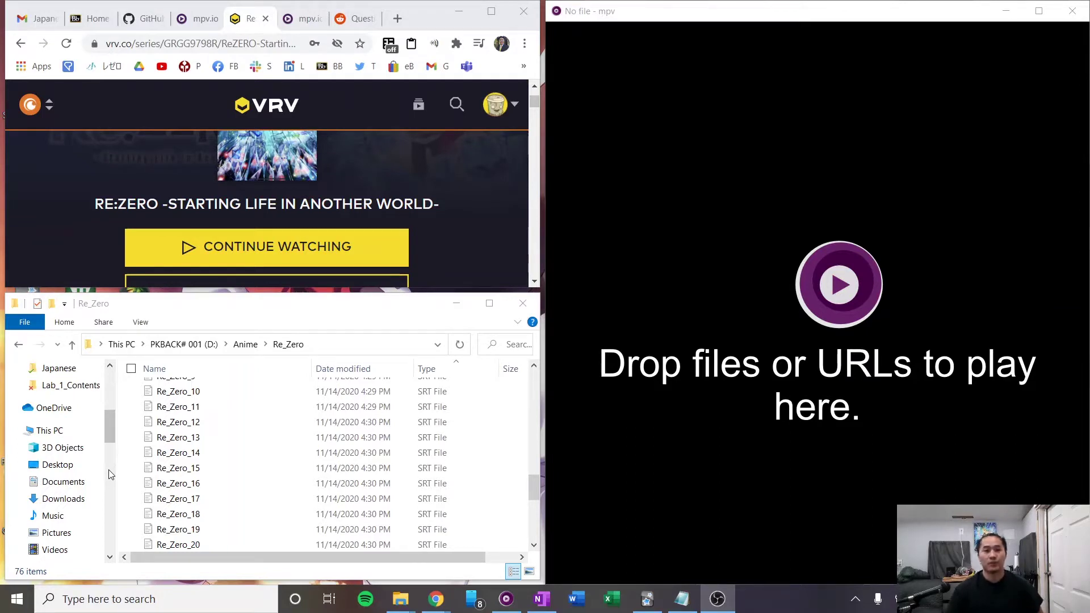
# Scroll the VRV Re:Zero page down to the E26 'Each One's Promise' episode card.
pyautogui.scroll(-1, 68, 230)
pyautogui.scroll(-5, 79, 220)
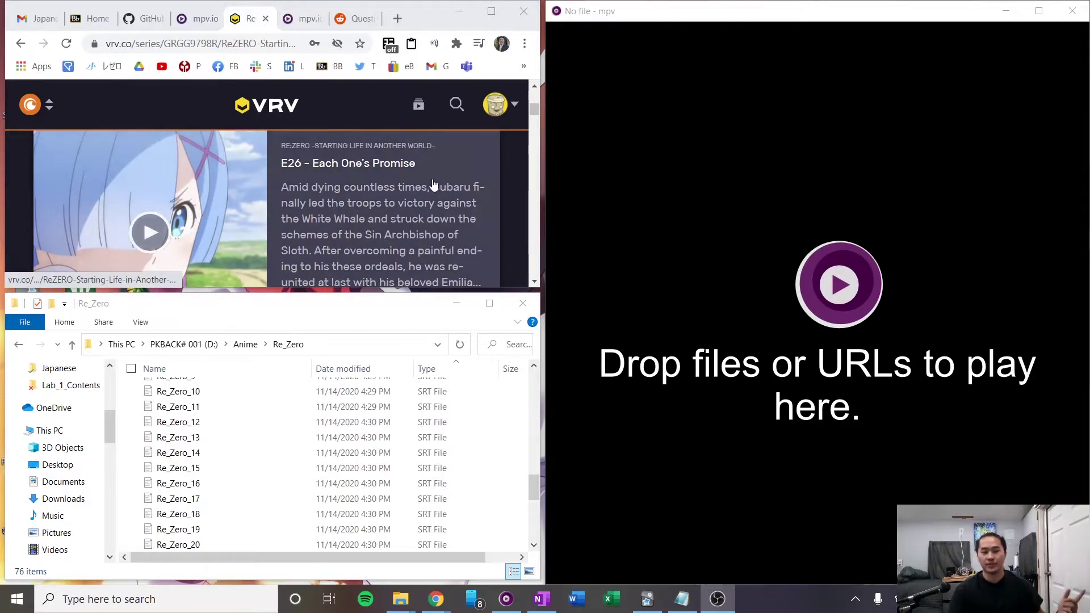
# Stream episode 26, Each One's Promise, by dropping its VRV link onto mpv.
pyautogui.moveTo(261, 204); pyautogui.dragTo(722, 243)
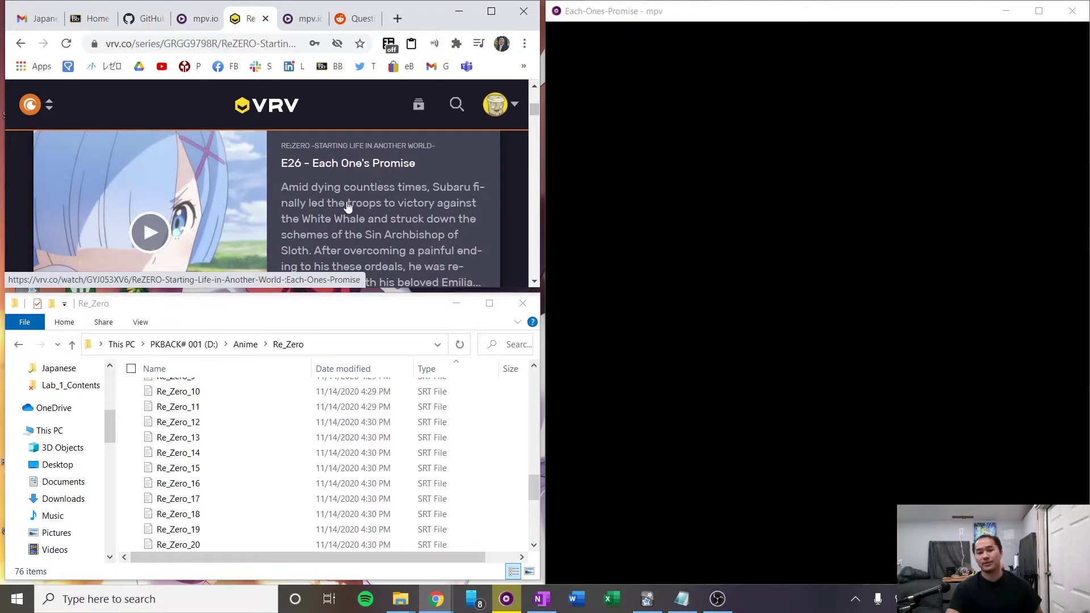
pyautogui.scroll(-1, 268, 443)
pyautogui.scroll(-2, 264, 449)
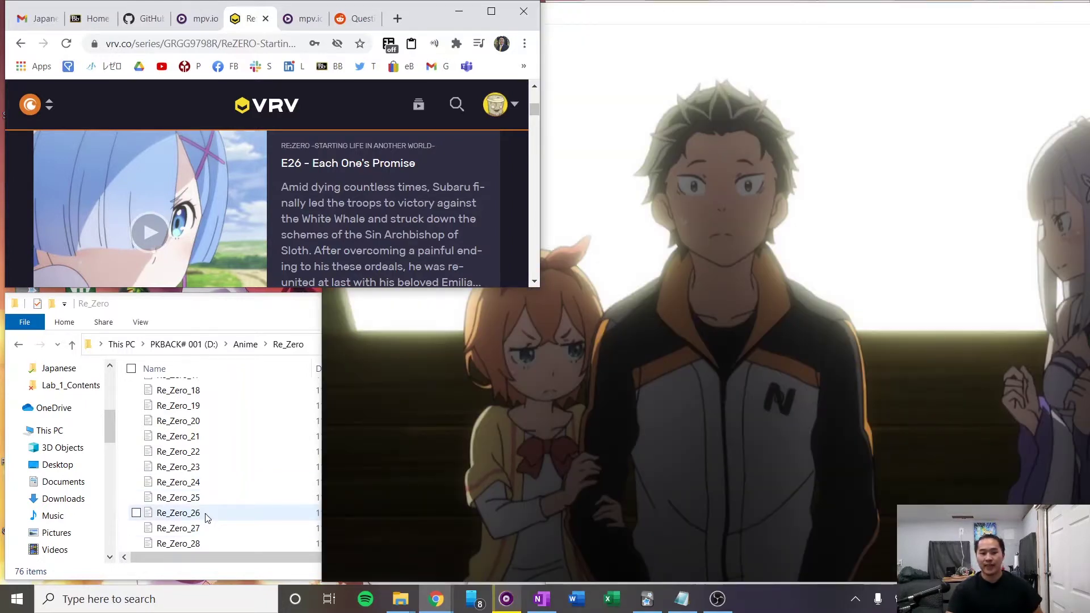
# Exit fullscreen, snap mpv to the right half, and load Re_Zero_26.srt Japanese subtitles.
pyautogui.doubleClick(657, 20)
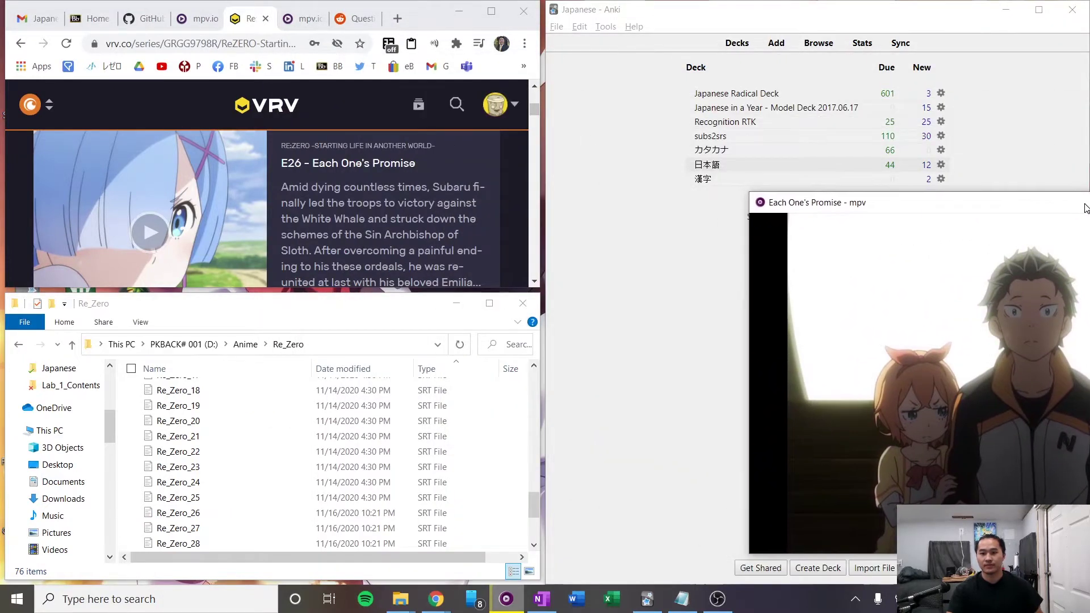
pyautogui.press('super+Right')
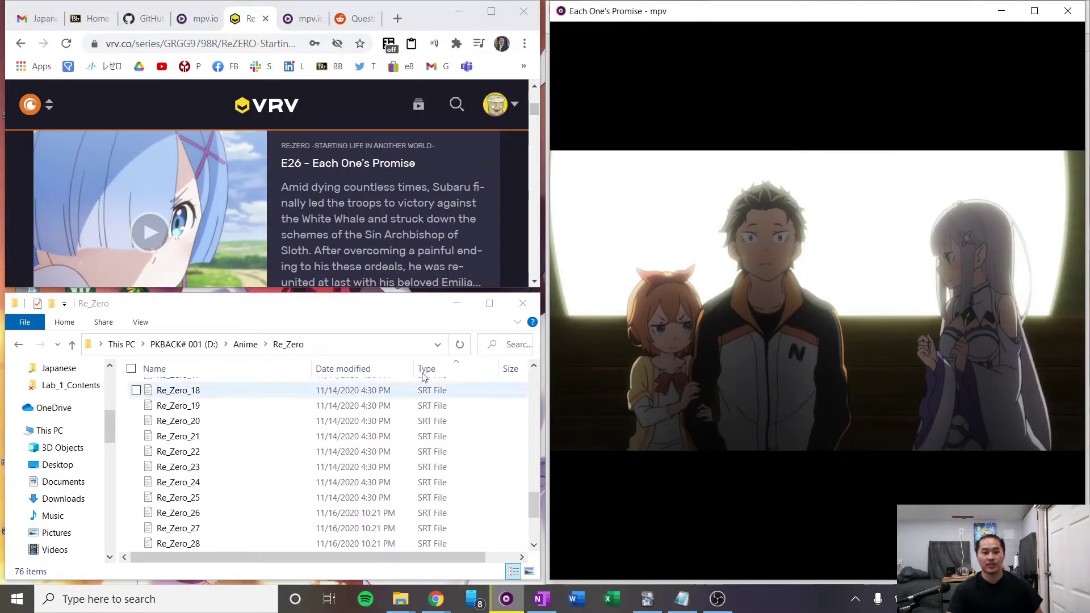
pyautogui.click(201, 513)
pyautogui.moveTo(231, 508); pyautogui.dragTo(772, 361)
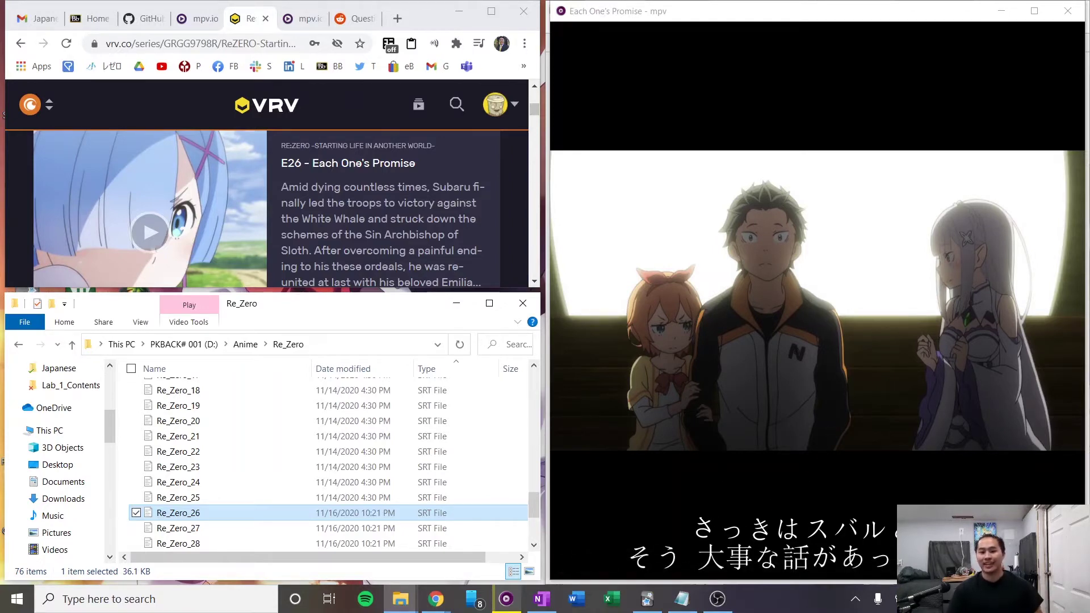
# Show the mpvacious options menu with the a key, then dismiss it with Escape.
pyautogui.click(778, 386)
pyautogui.press('a')
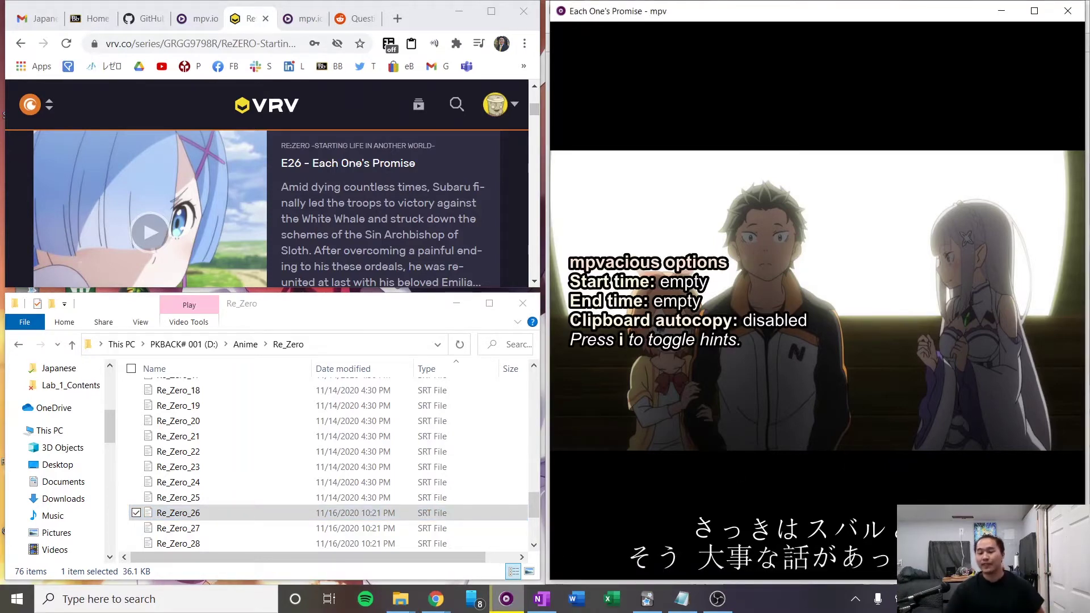
pyautogui.moveTo(824, 382)
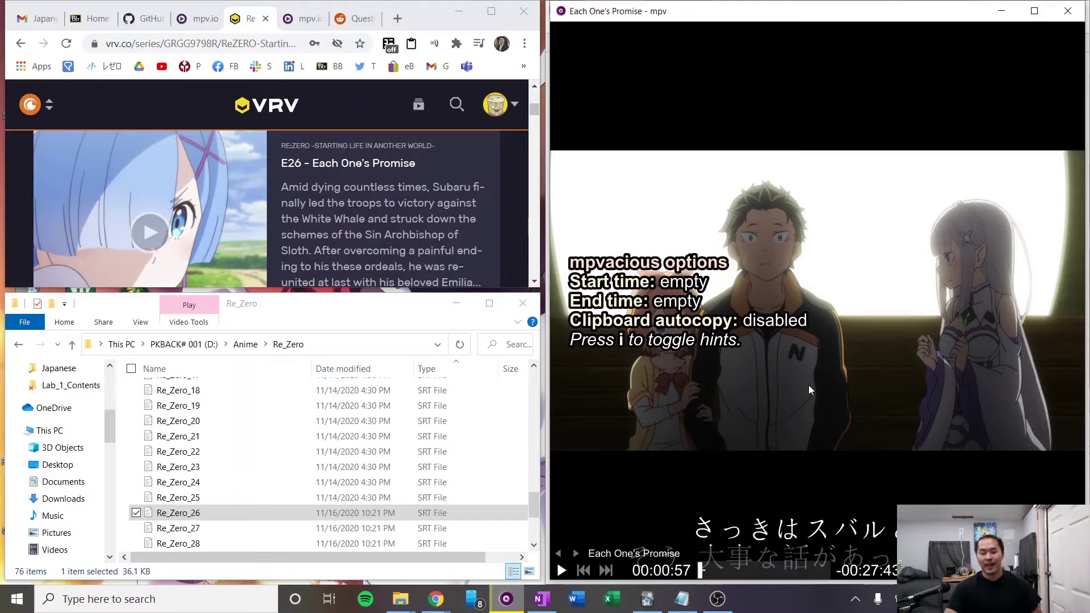
pyautogui.press('Escape')
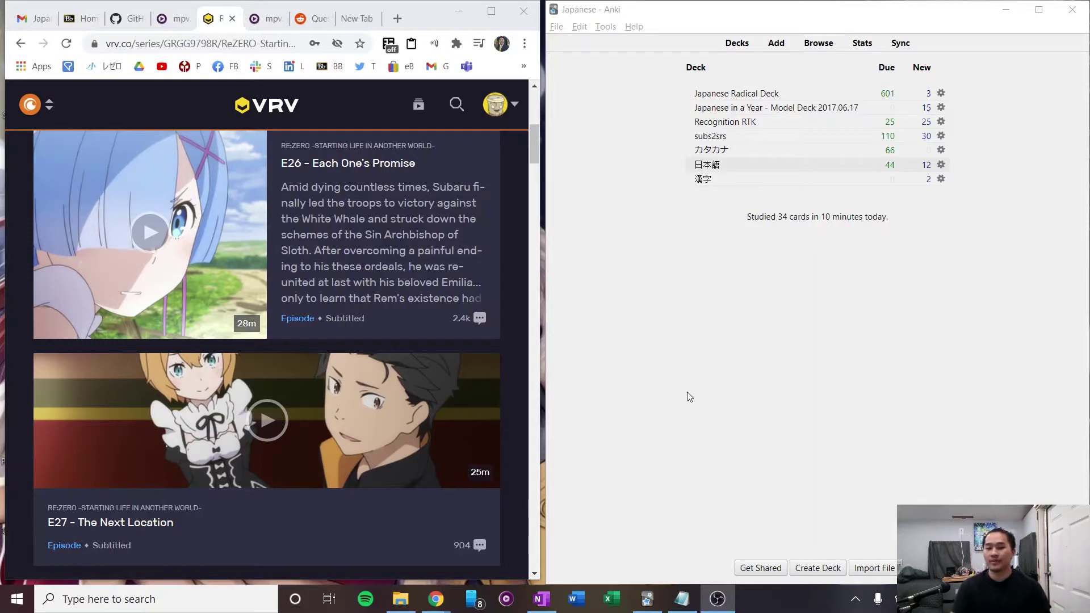
# Relaunch mpv snapped right, put Chrome left, and load the E26 episode into mpv.
pyautogui.click(506, 599)
pyautogui.moveTo(577, 116); pyautogui.dragTo(1089, 165)
pyautogui.click(394, 277)
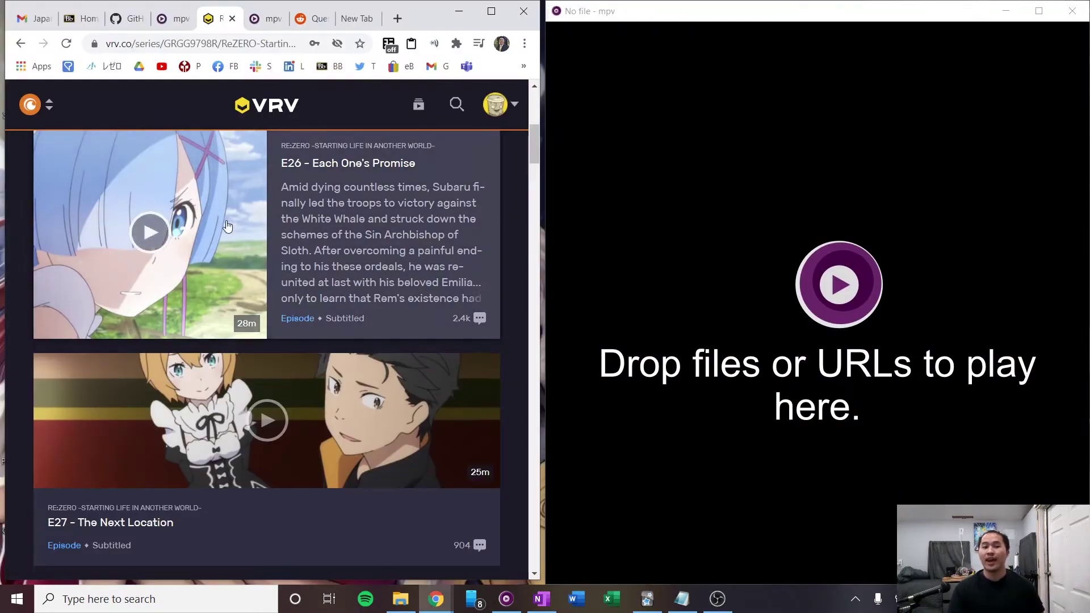
pyautogui.moveTo(218, 227); pyautogui.dragTo(664, 247)
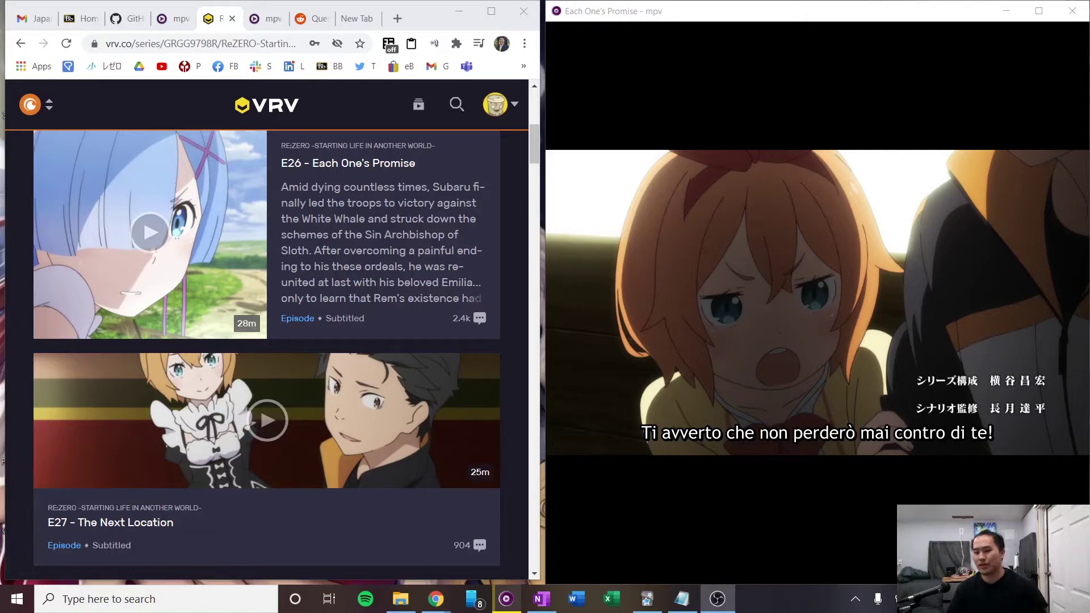
# Cycle the episode's subtitle tracks with j until no subtitles are selected.
pyautogui.click(694, 365)
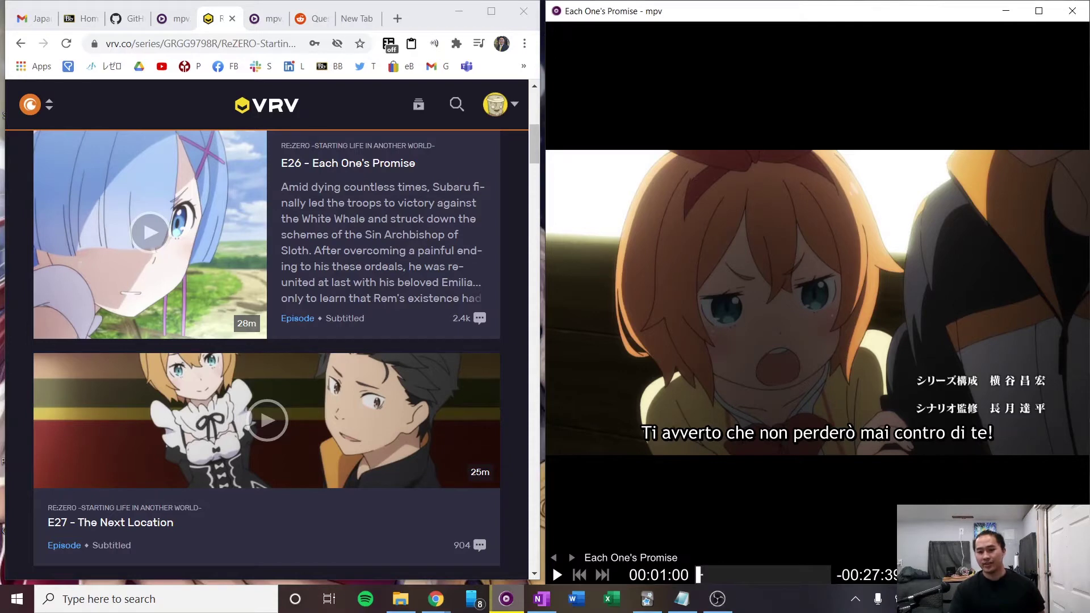
pyautogui.press('j')
pyautogui.press('j')
pyautogui.press('j')
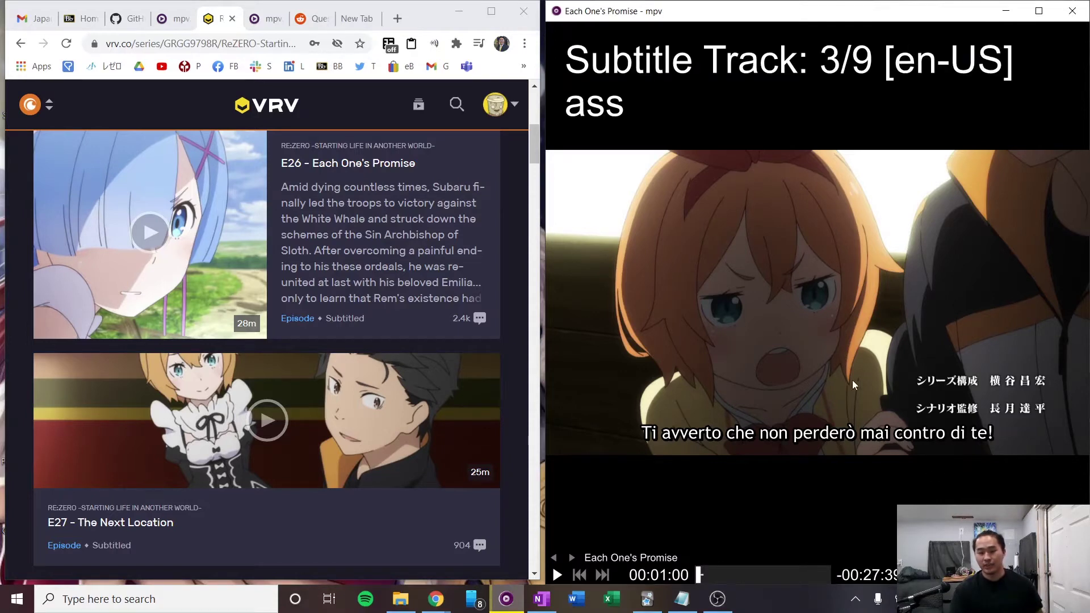
pyautogui.press('space')
pyautogui.press('j')
pyautogui.press('j')
pyautogui.press('j')
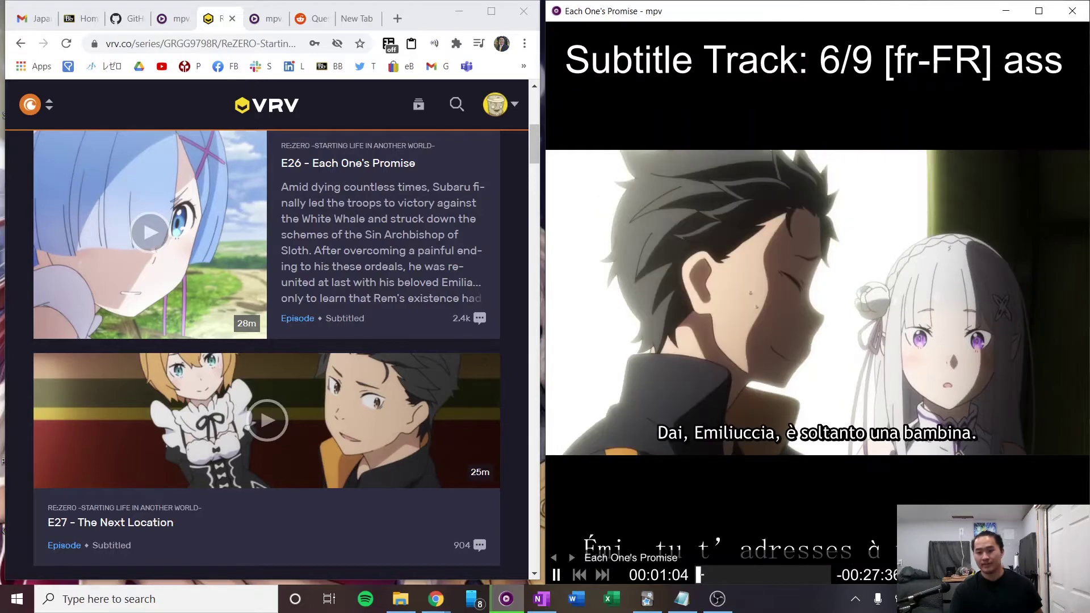
pyautogui.press('j')
pyautogui.press('j')
pyautogui.press('j')
pyautogui.press('j')
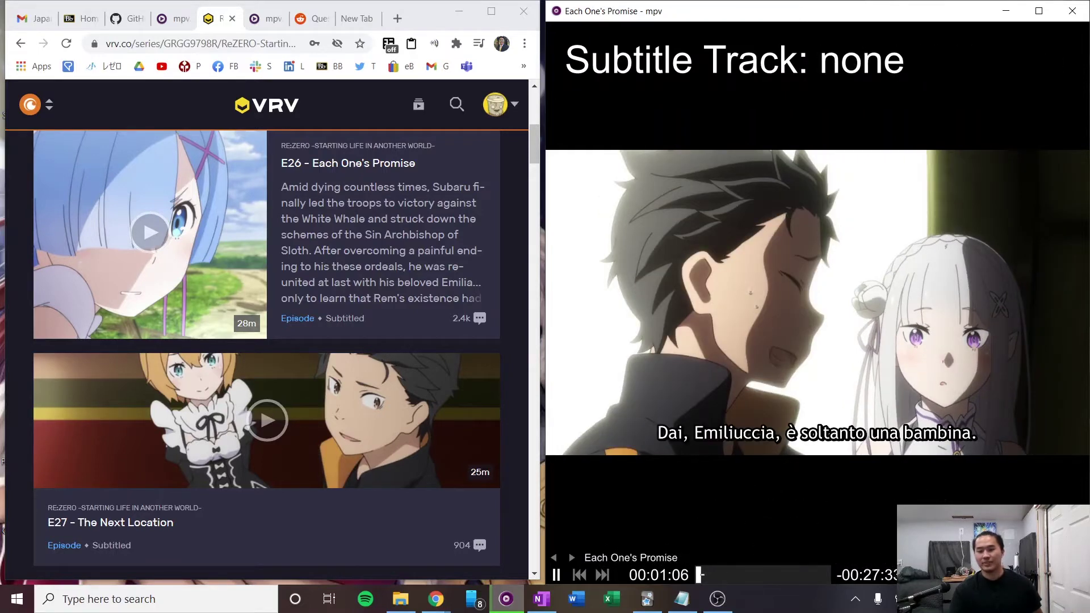
pyautogui.press('space')
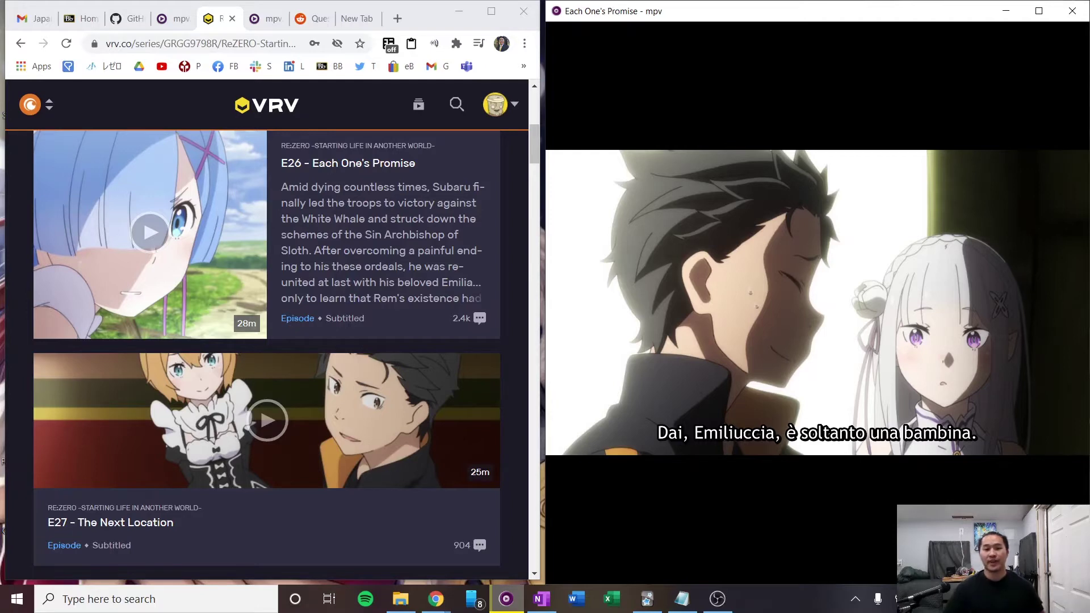
# Resume playback and open a new File Explorer window.
pyautogui.moveTo(859, 448)
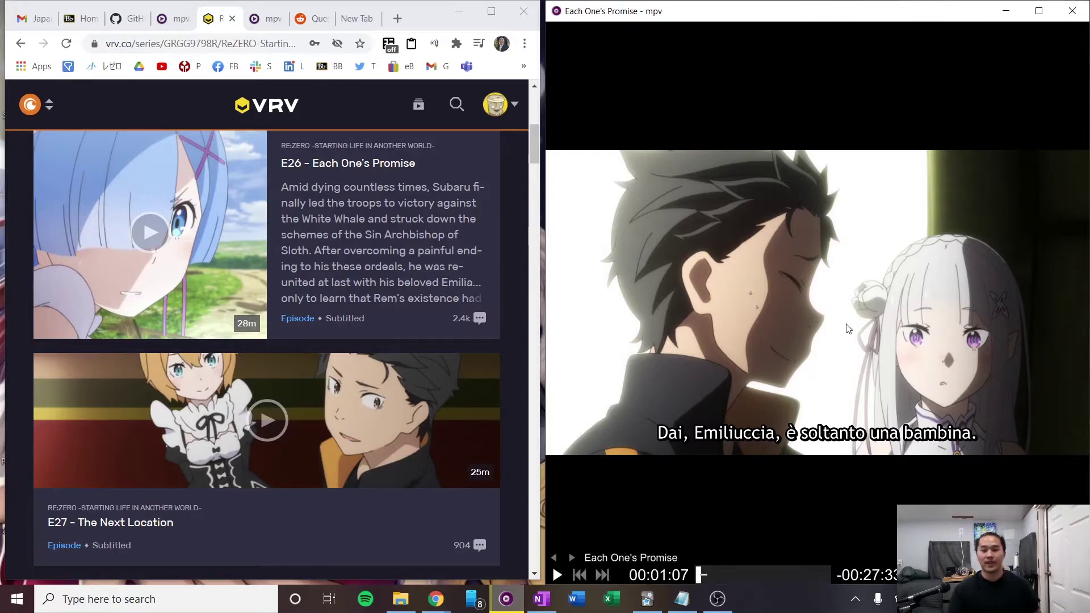
pyautogui.press('space')
pyautogui.press('super+e')
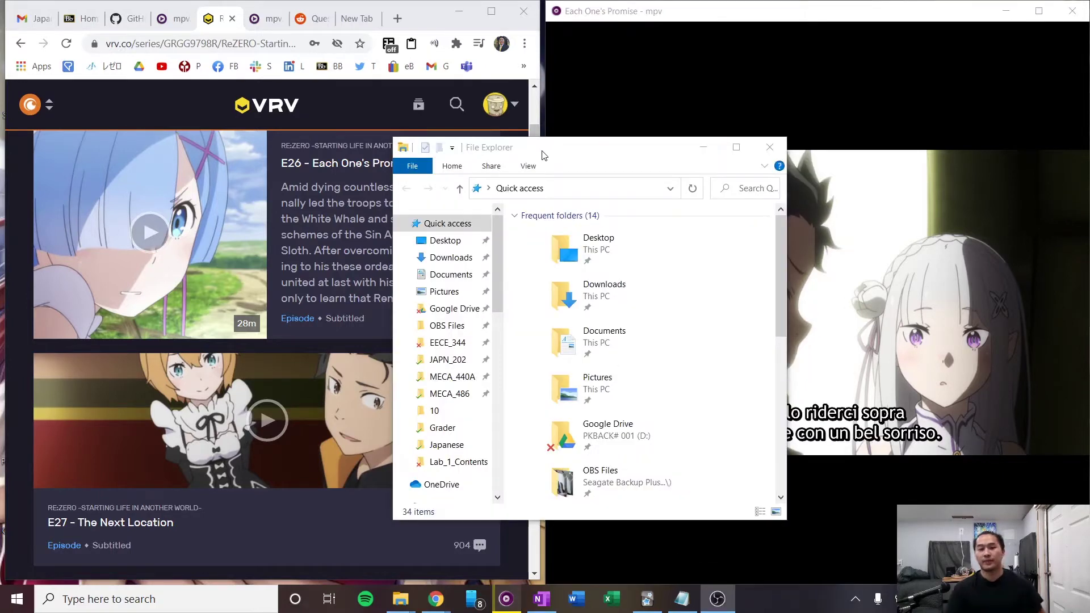
# Go to the %appdata location in File Explorer's address bar.
pyautogui.moveTo(542, 155); pyautogui.dragTo(575, 128)
pyautogui.click(589, 165)
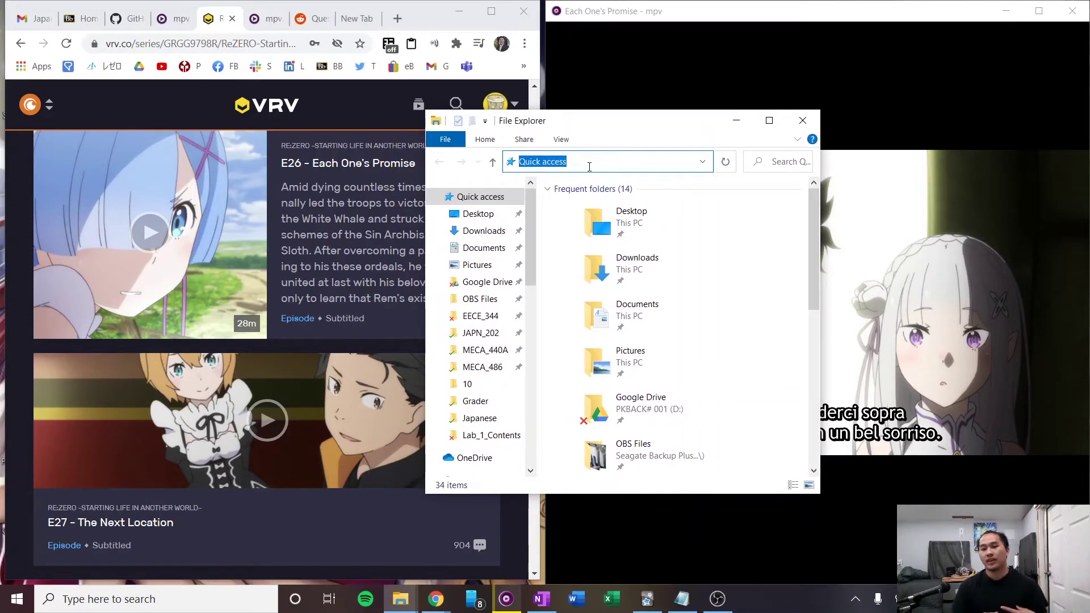
pyautogui.write('%appdata')
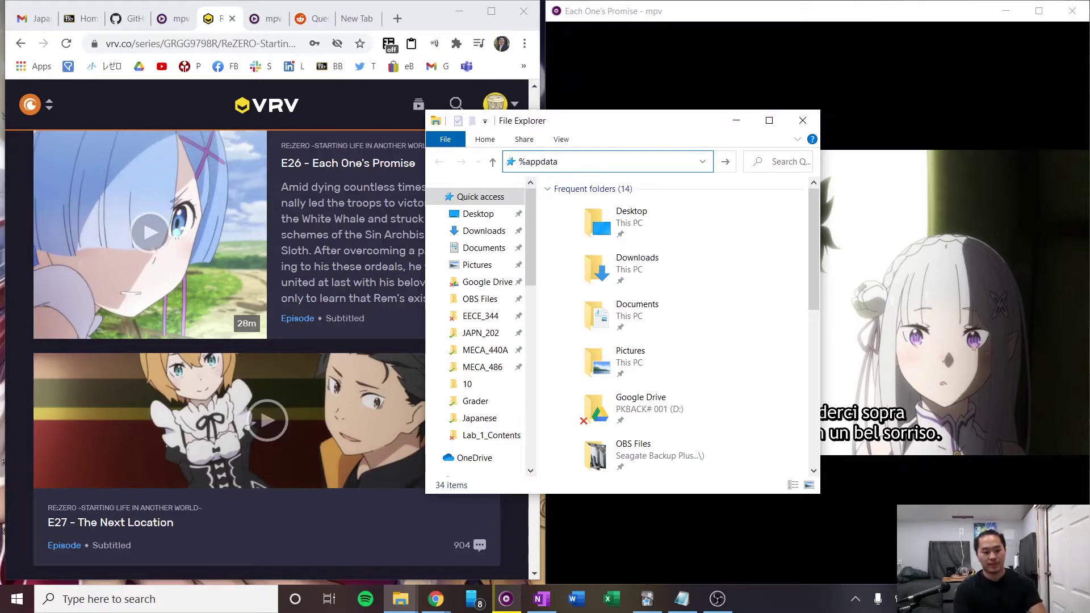
pyautogui.press('Return')
# Open the mpv folder in Roaming and open mpv.conf in Notepad.
pyautogui.moveTo(645, 131); pyautogui.dragTo(378, 60)
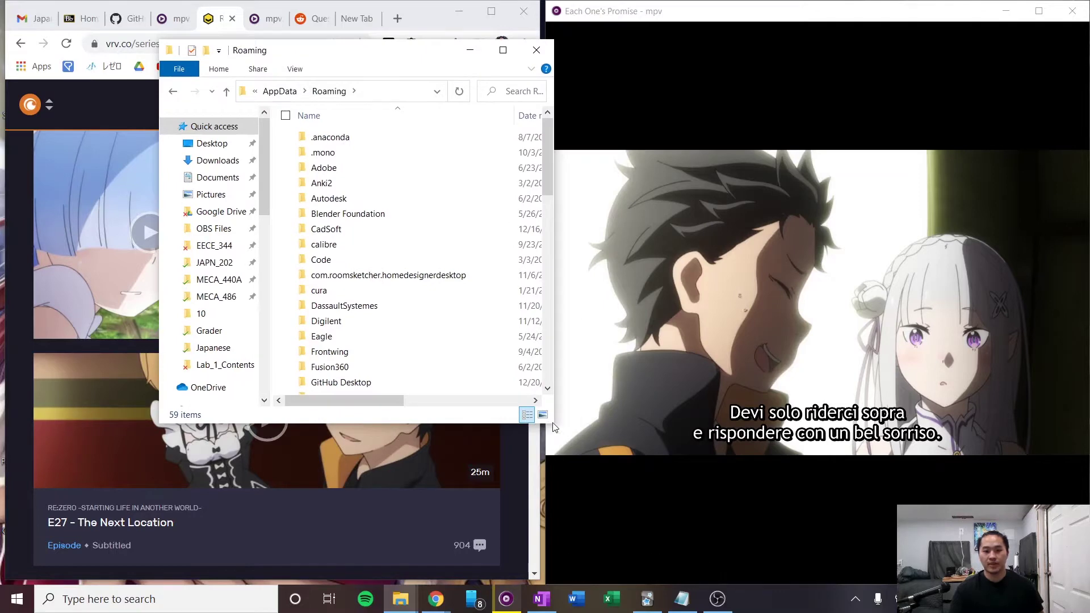
pyautogui.moveTo(555, 423); pyautogui.dragTo(719, 423)
pyautogui.scroll(-6, 420, 278)
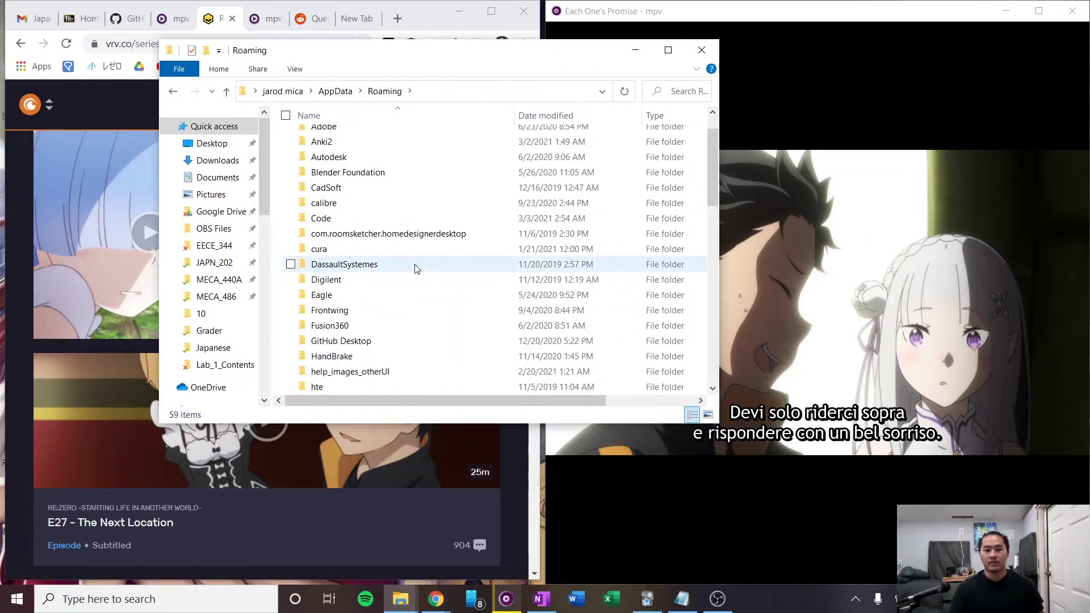
pyautogui.scroll(-1, 398, 278)
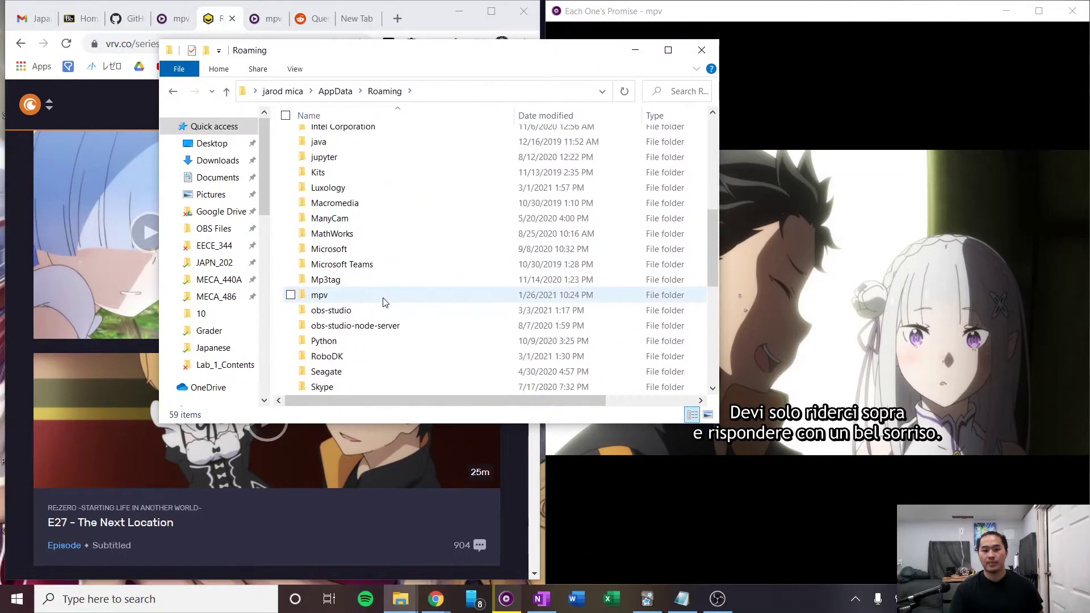
pyautogui.doubleClick(374, 301)
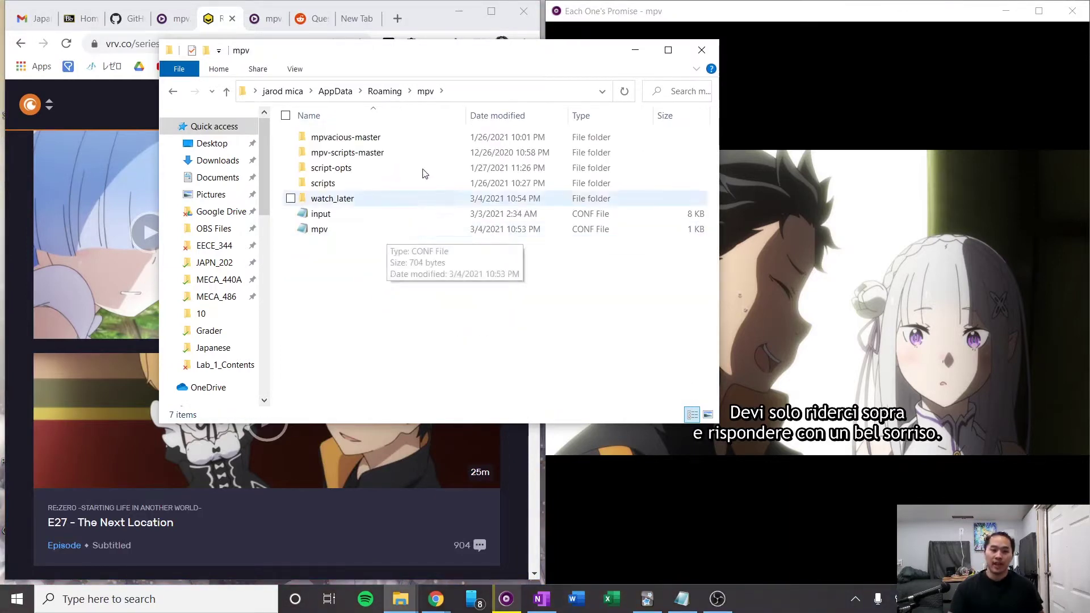
pyautogui.click(358, 228)
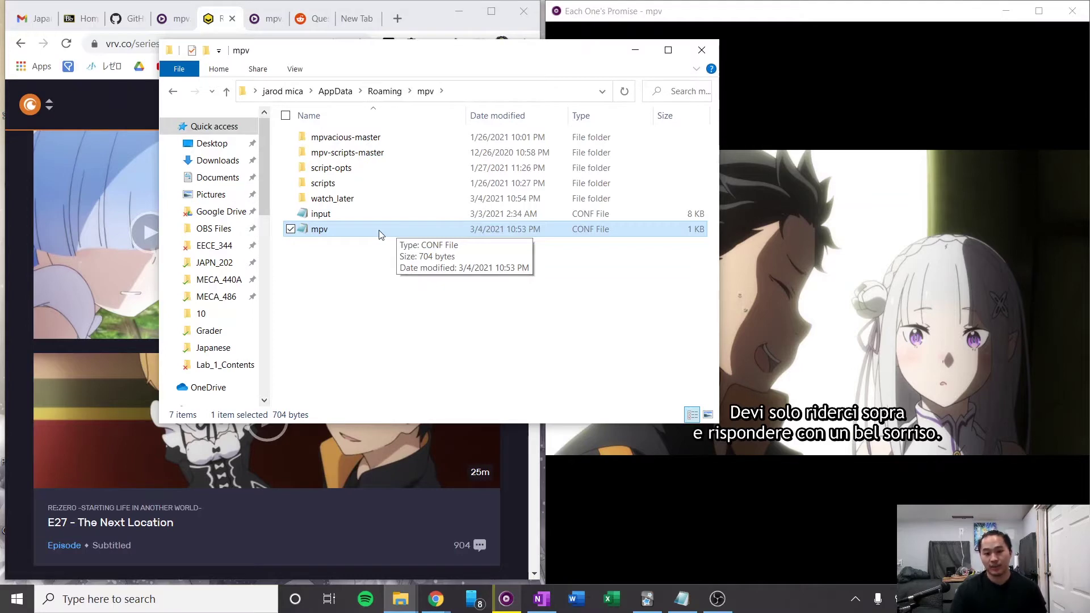
pyautogui.doubleClick(380, 230)
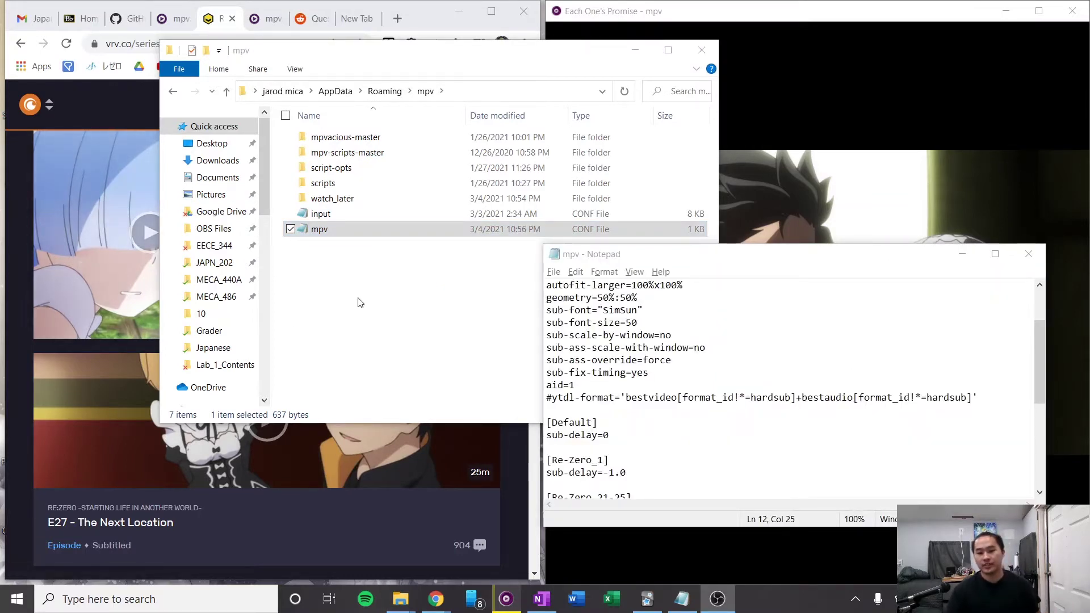
# Uncomment the ytdl-format line in mpv.conf by removing its leading #.
pyautogui.click(625, 322)
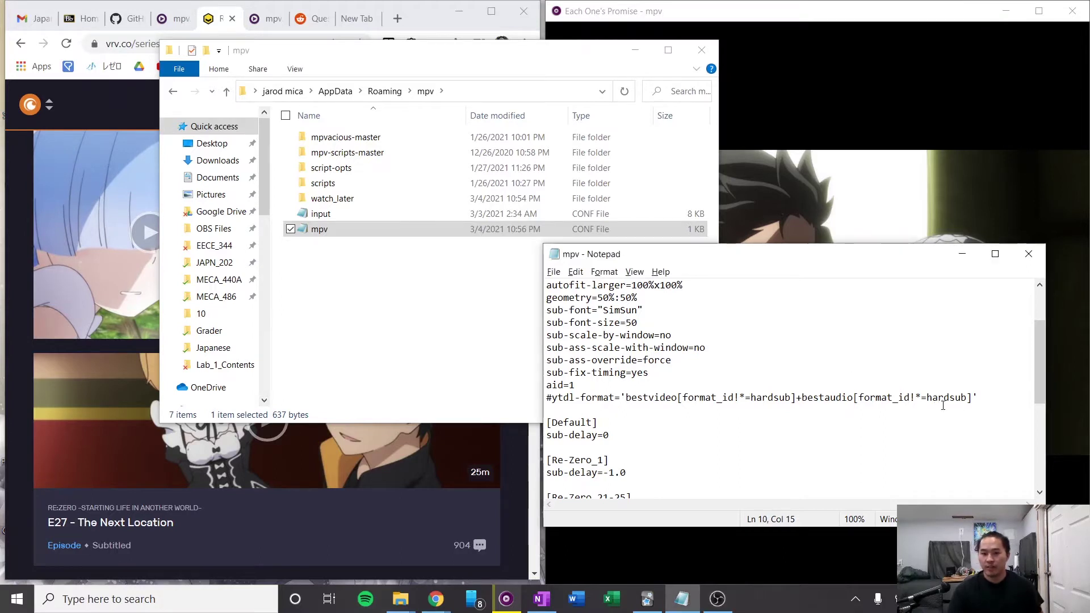
pyautogui.click(547, 397)
pyautogui.press('Return')
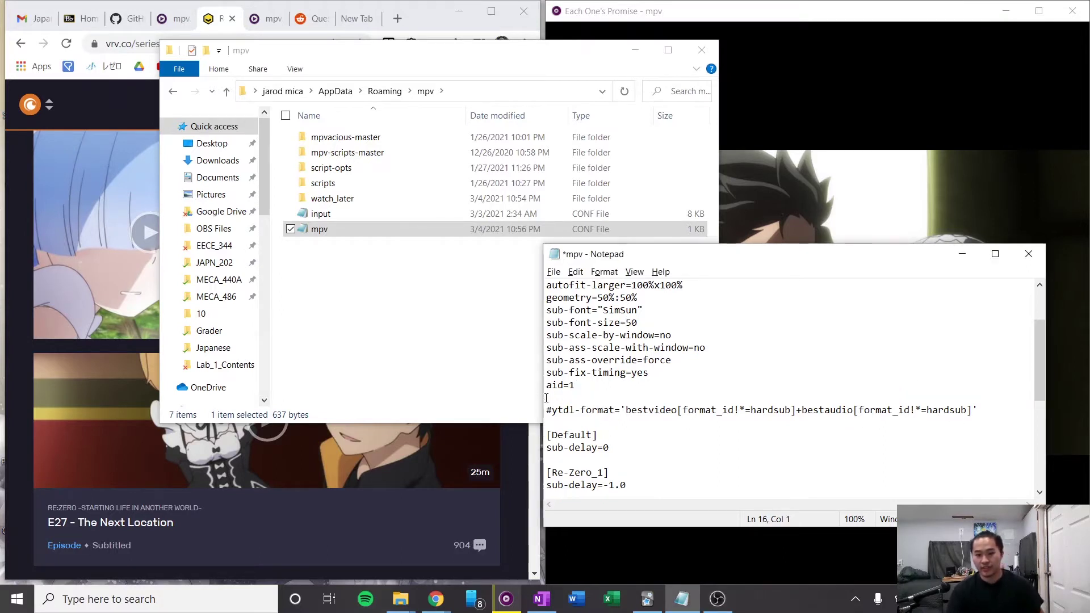
pyautogui.click(554, 411)
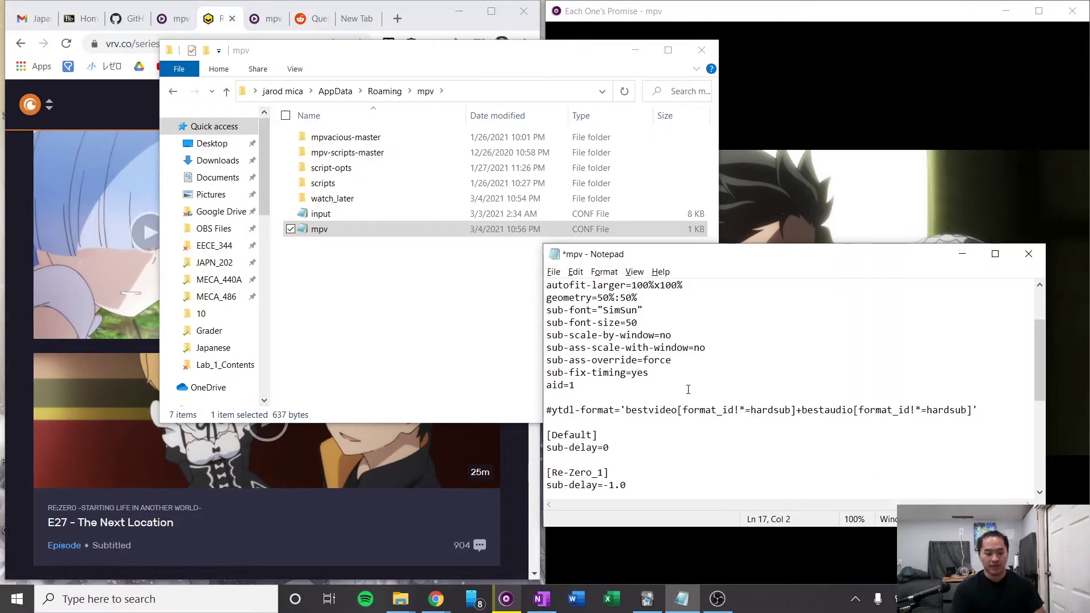
pyautogui.press('BackSpace')
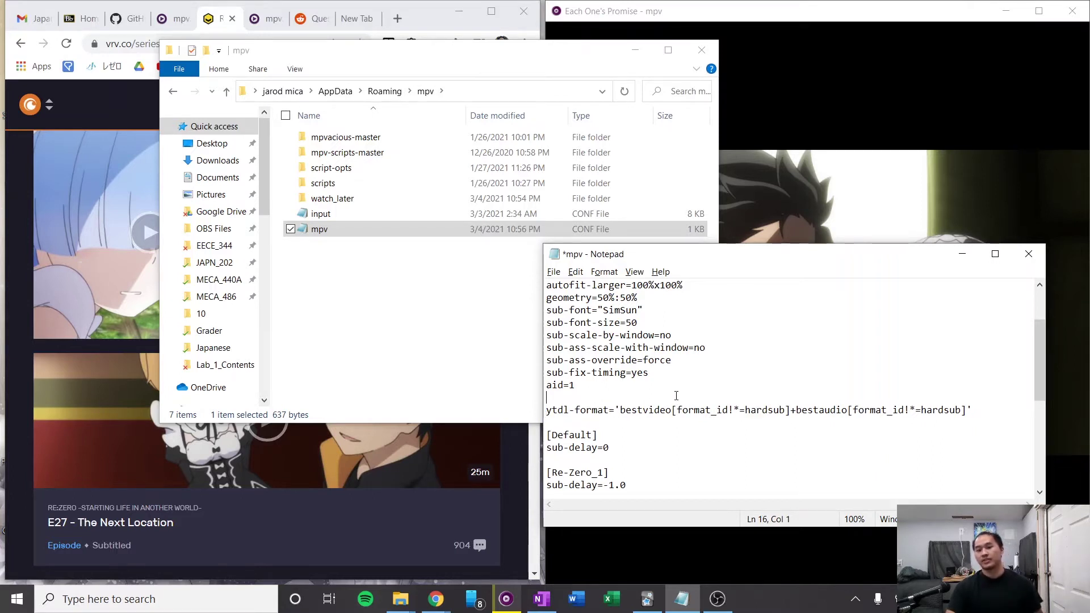
# Highlight the ytdl-format value and its hardsub exclusion part to explain them.
pyautogui.moveTo(577, 410); pyautogui.dragTo(654, 410)
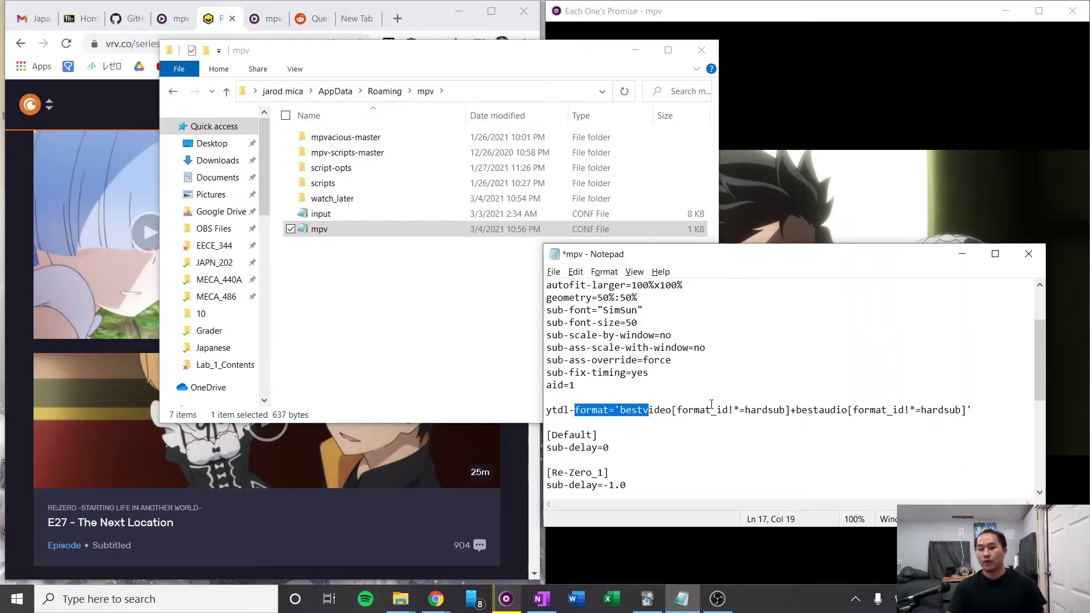
pyautogui.click(711, 410)
pyautogui.moveTo(974, 411); pyautogui.dragTo(618, 412)
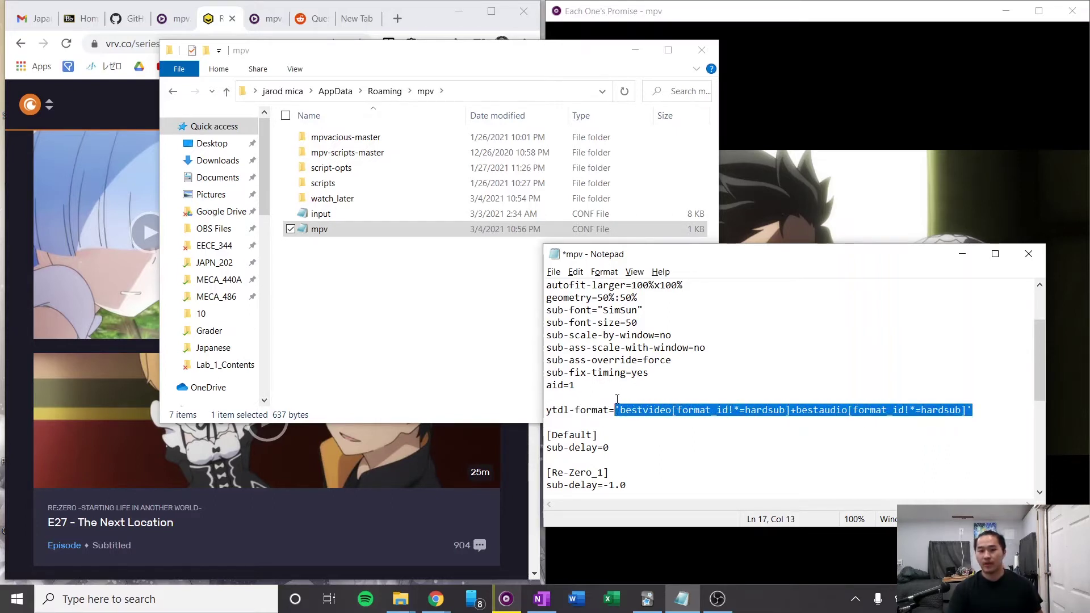
pyautogui.click(618, 398)
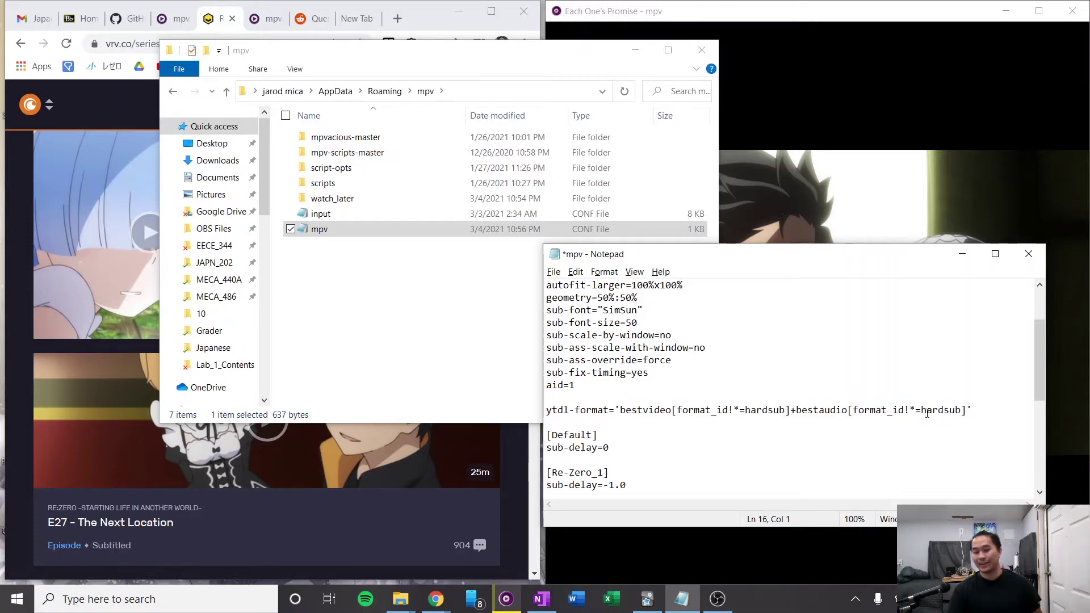
pyautogui.moveTo(911, 410); pyautogui.dragTo(964, 411)
pyautogui.press('Up')
pyautogui.press('Up')
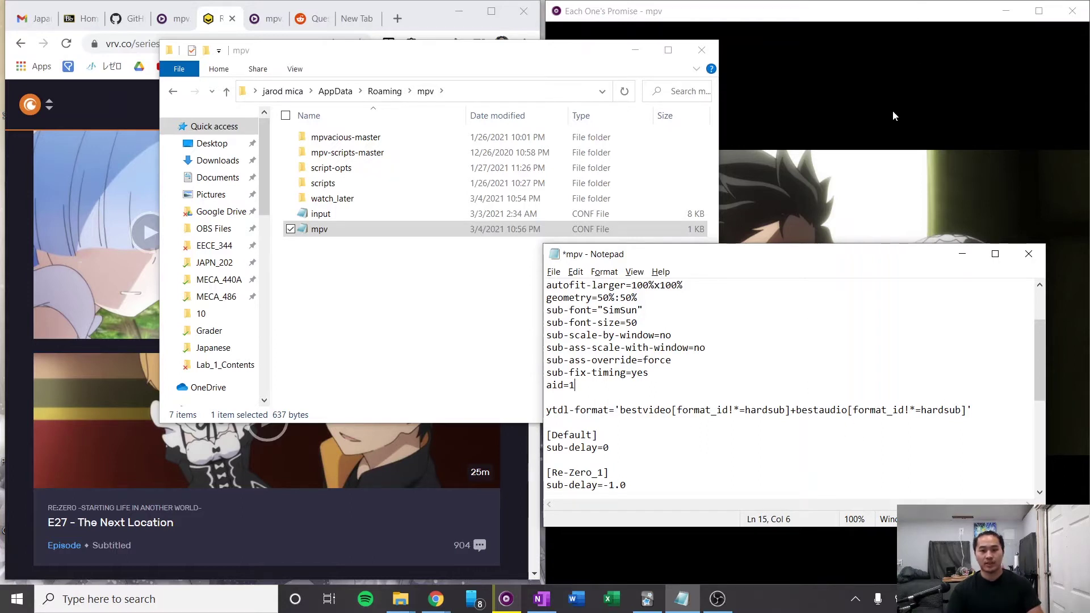
# Save the edited mpv.conf with Ctrl+S and File > Save.
pyautogui.click(809, 341)
pyautogui.hotkey('ctrl', 's')
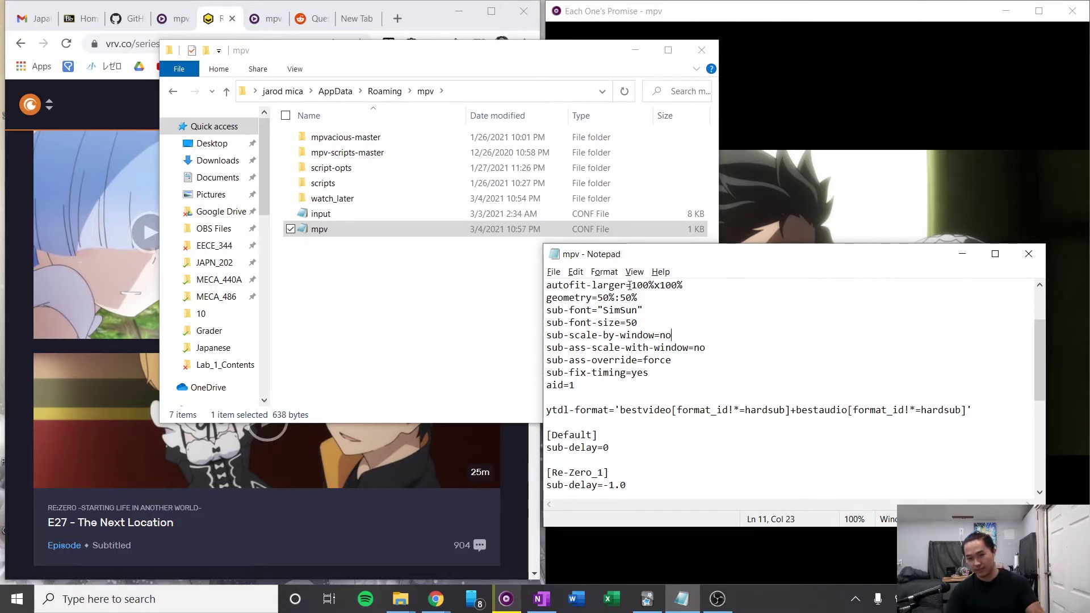
pyautogui.click(559, 273)
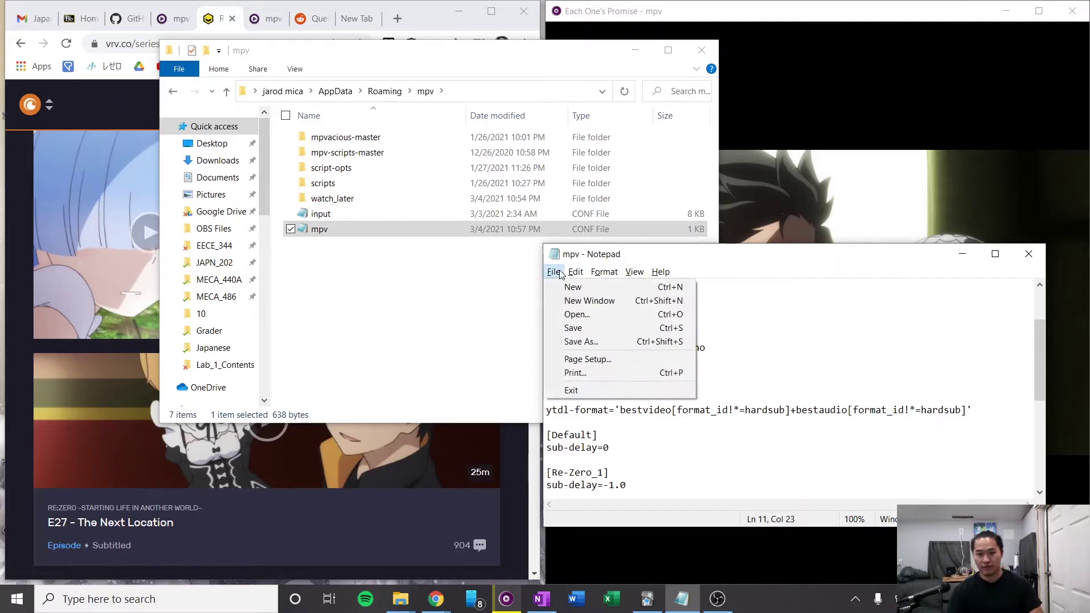
pyautogui.click(573, 328)
pyautogui.click(846, 142)
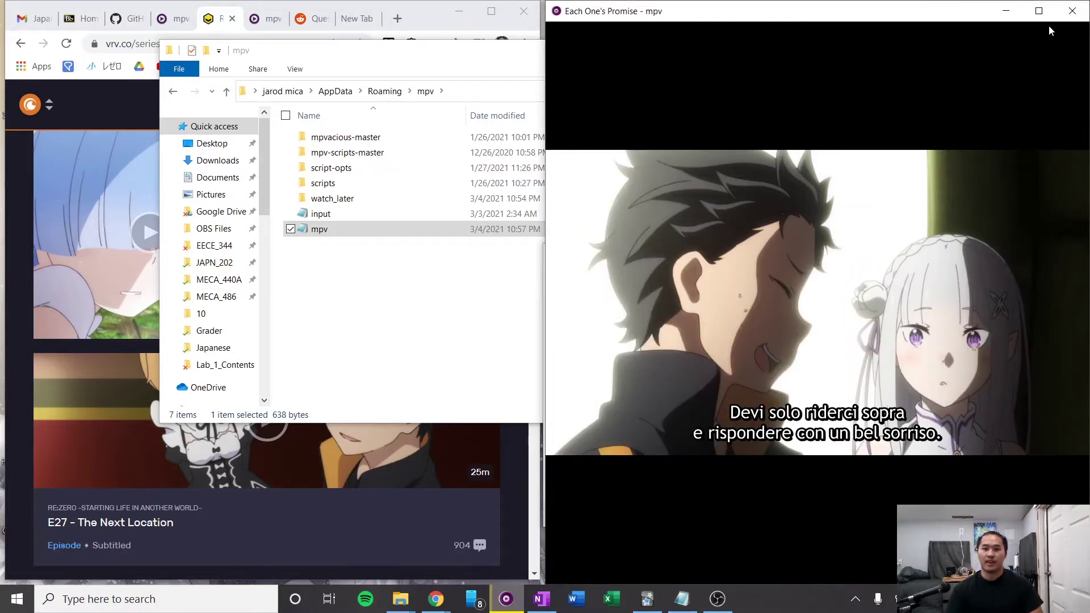
# Close mpv and relaunch Each One's Promise from the VRV page.
pyautogui.click(1072, 11)
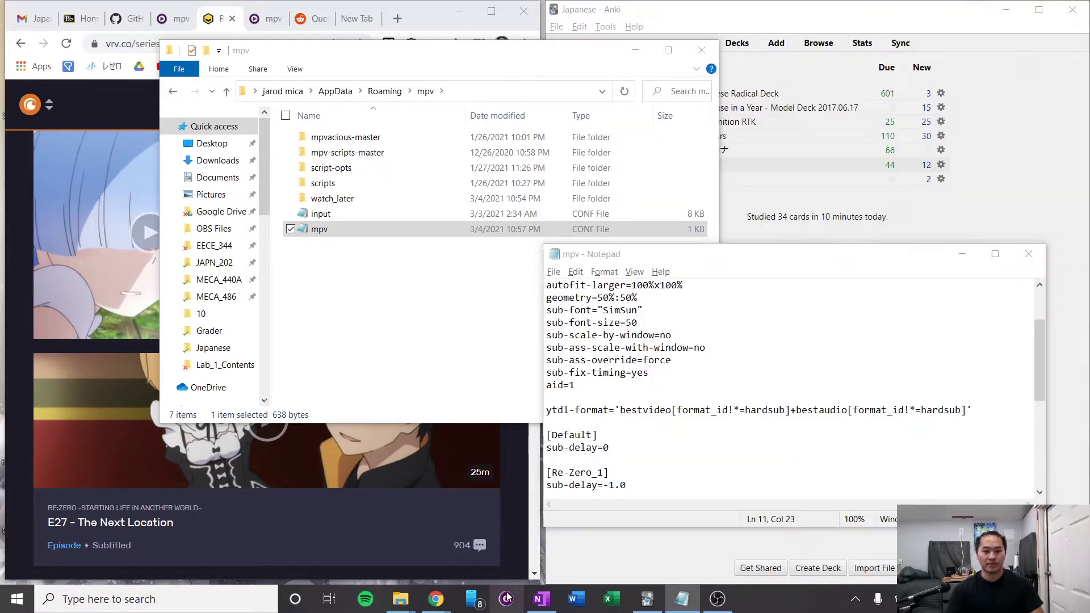
pyautogui.click(121, 314)
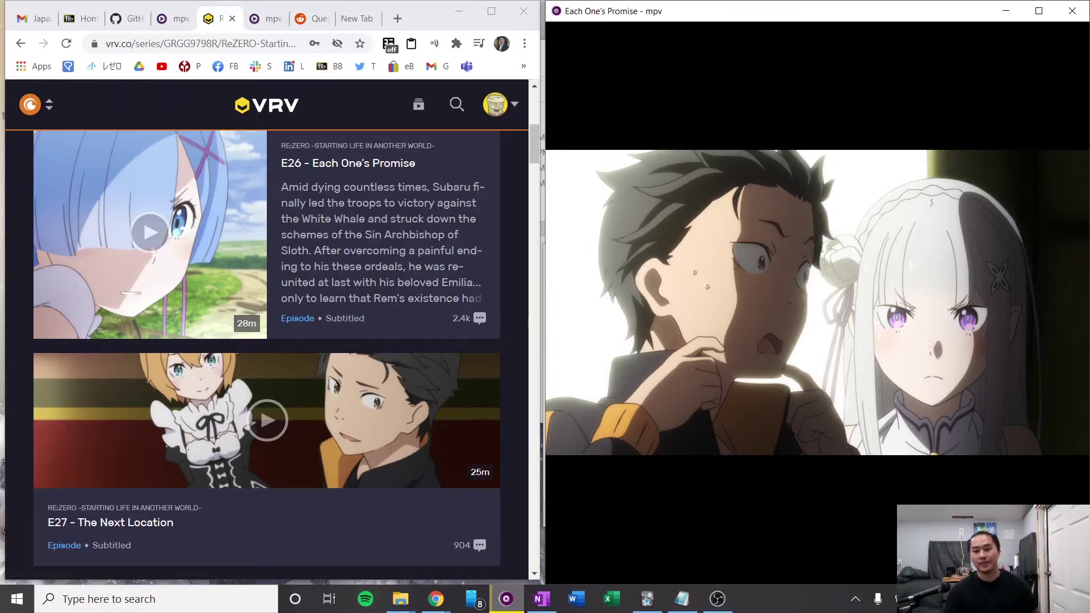
# Cycle subtitle tracks with j through to Portuguese, then maximize the Chrome window.
pyautogui.moveTo(941, 492)
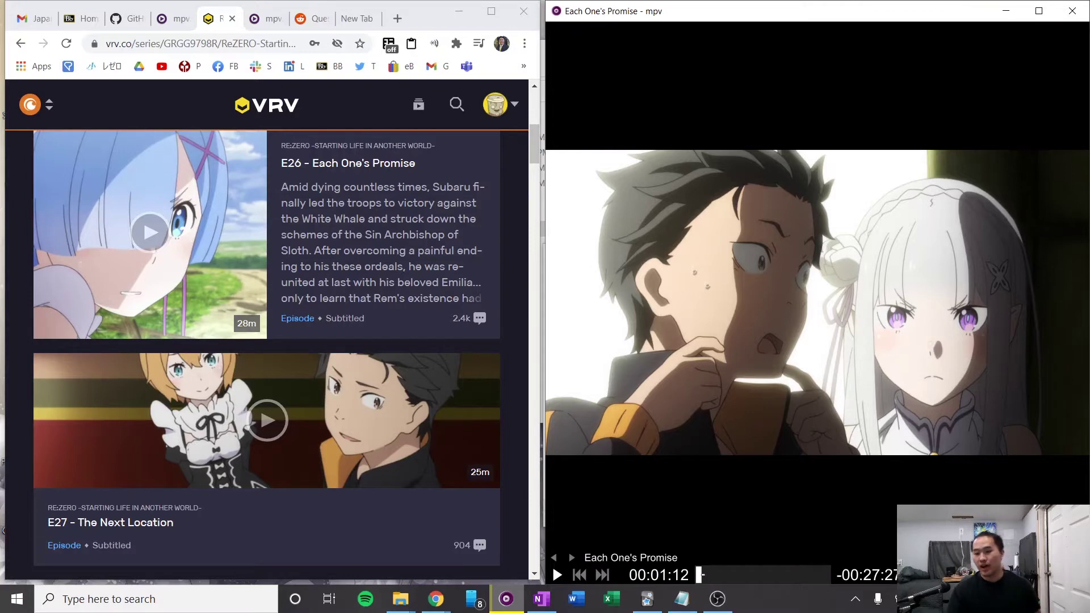
pyautogui.press('j')
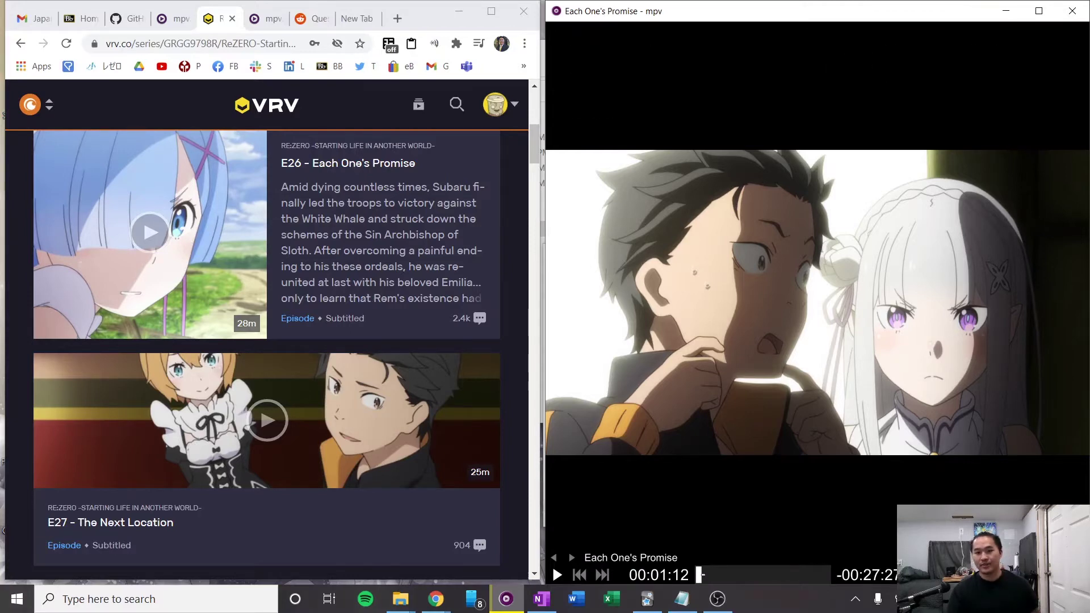
pyautogui.press('space')
pyautogui.press('j')
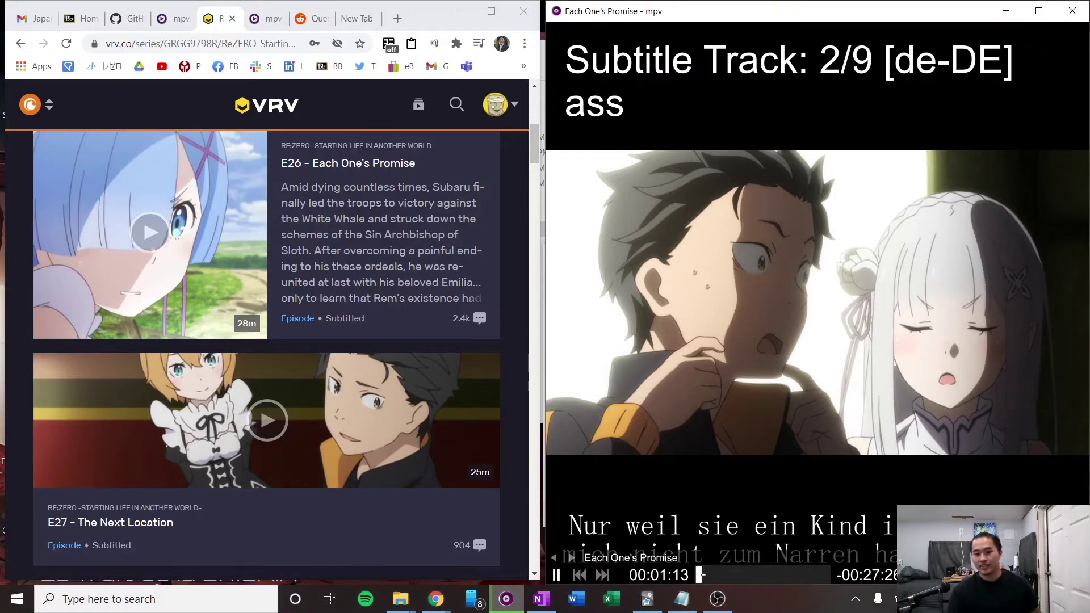
pyautogui.press('j')
pyautogui.press('j')
pyautogui.press('j')
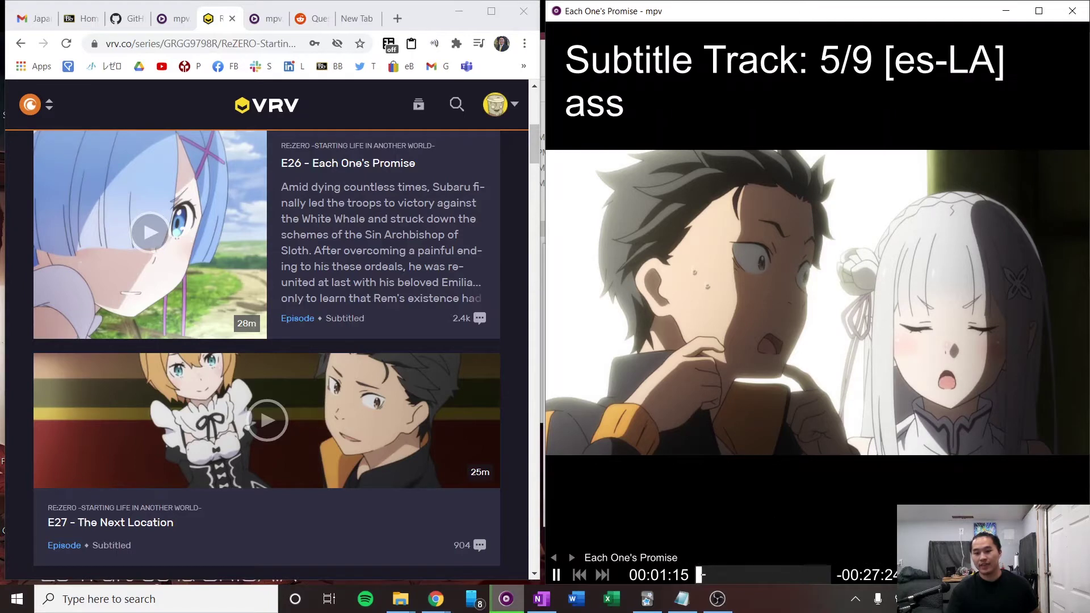
pyautogui.press('j')
pyautogui.press('j')
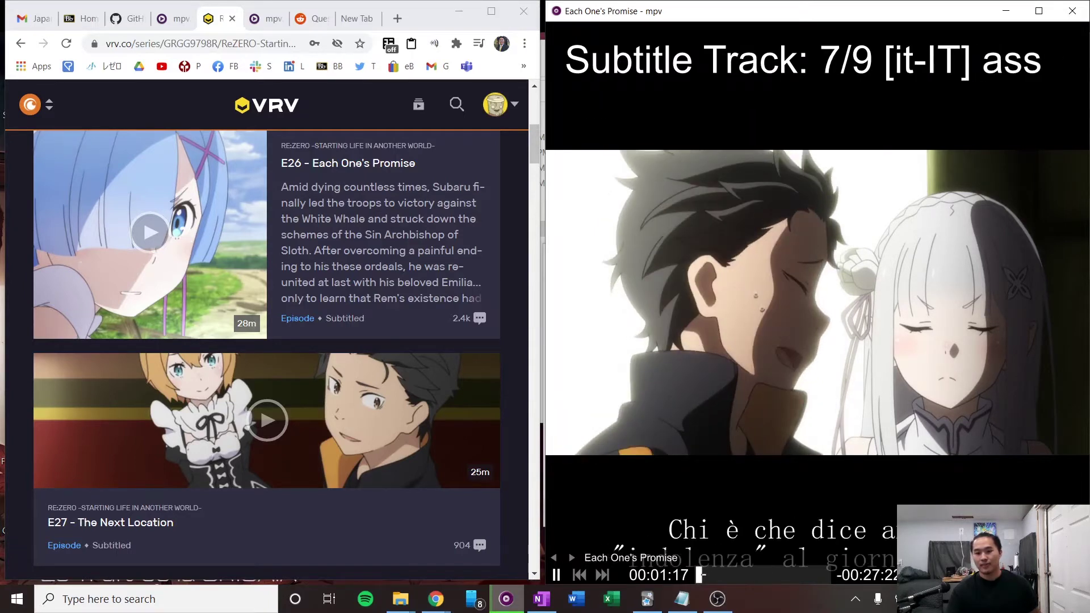
pyautogui.press('j')
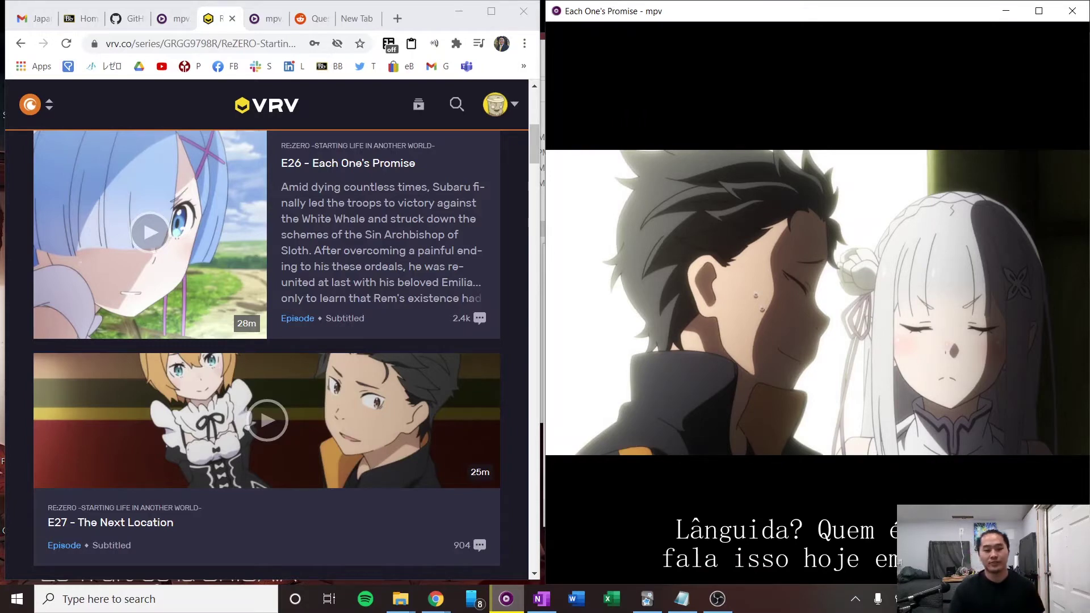
pyautogui.moveTo(929, 453)
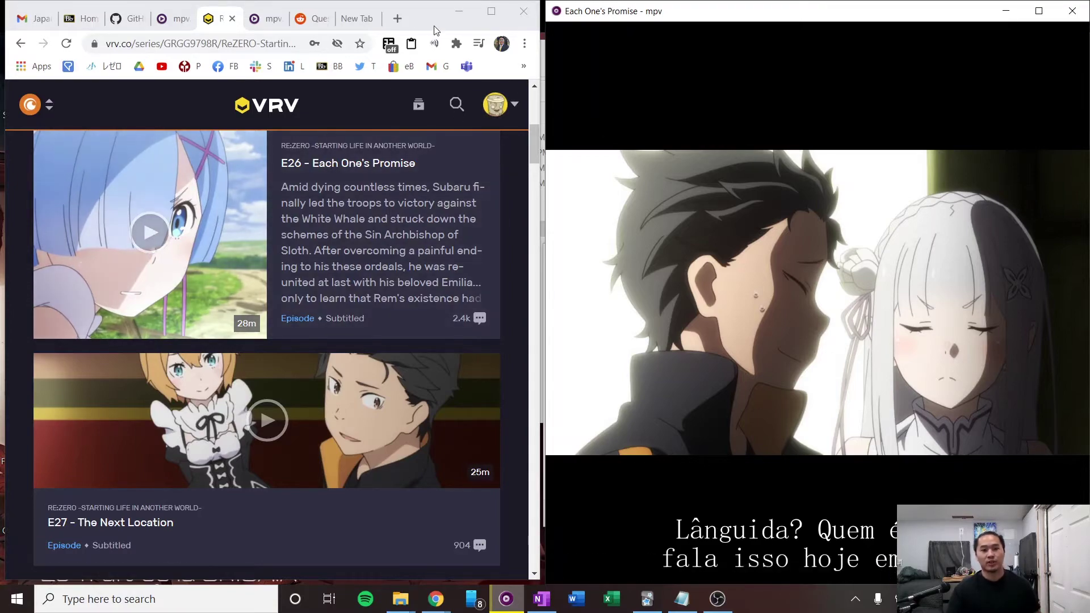
pyautogui.moveTo(438, 27); pyautogui.dragTo(630, 1)
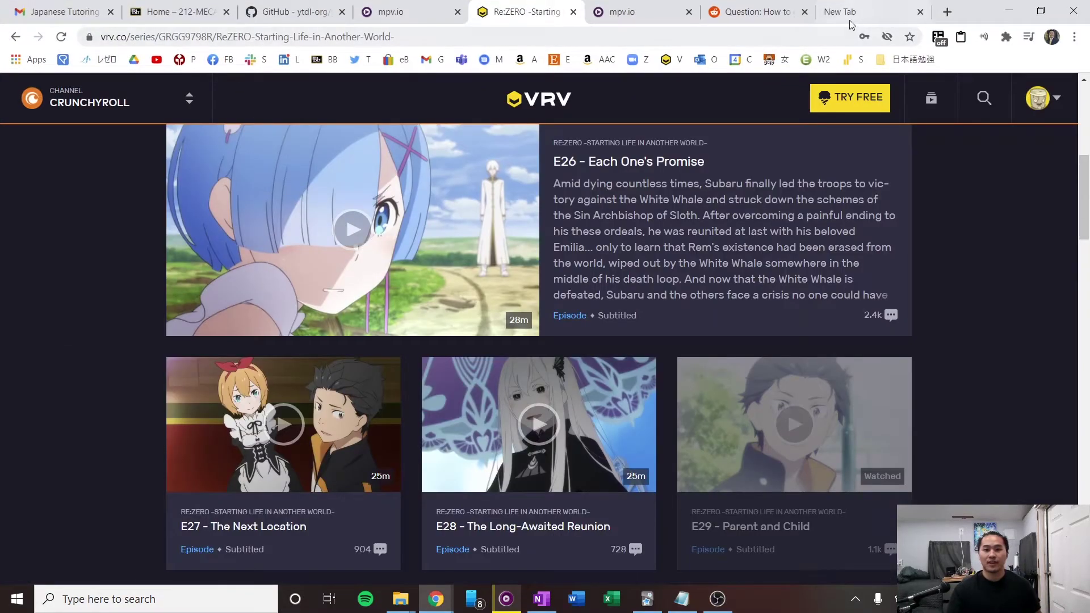
# In the empty new tab, search Google for 'kitsunekko' using the autocompleted suggestion.
pyautogui.click(850, 20)
pyautogui.click(663, 38)
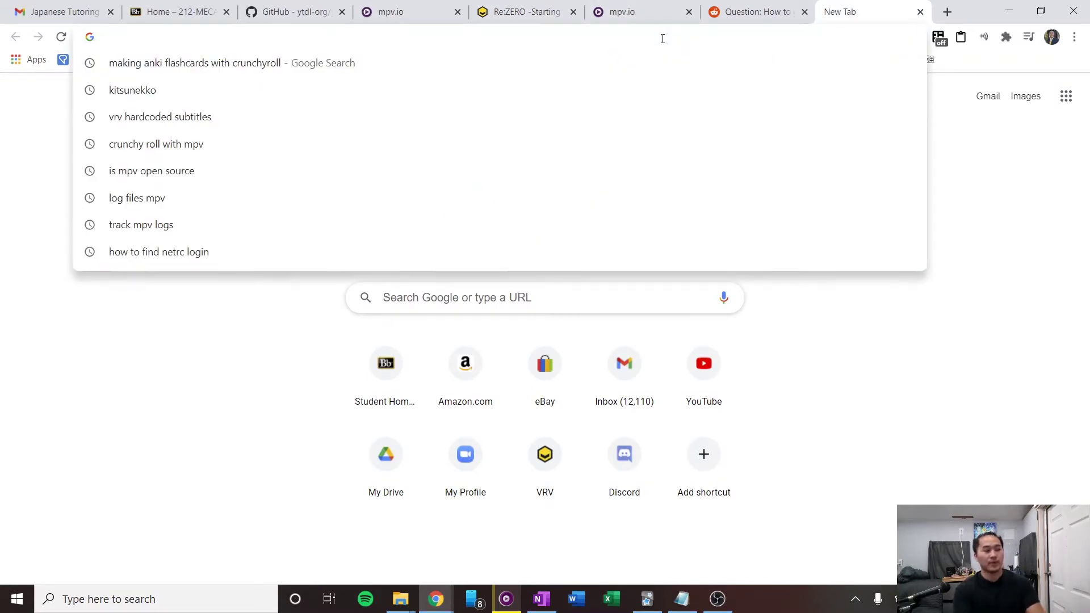
pyautogui.write('kit')
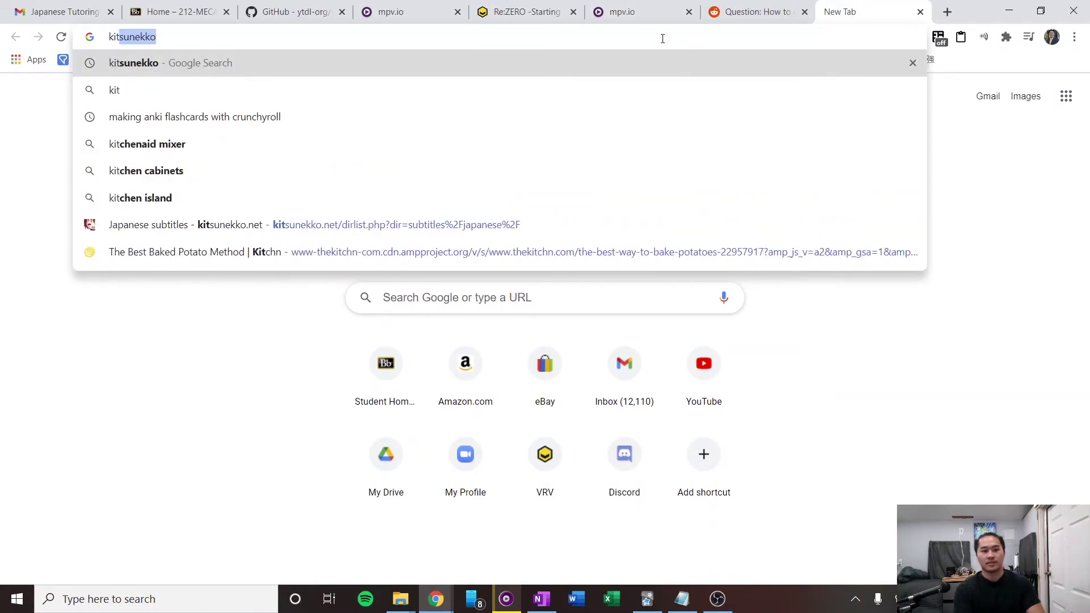
pyautogui.press('Right')
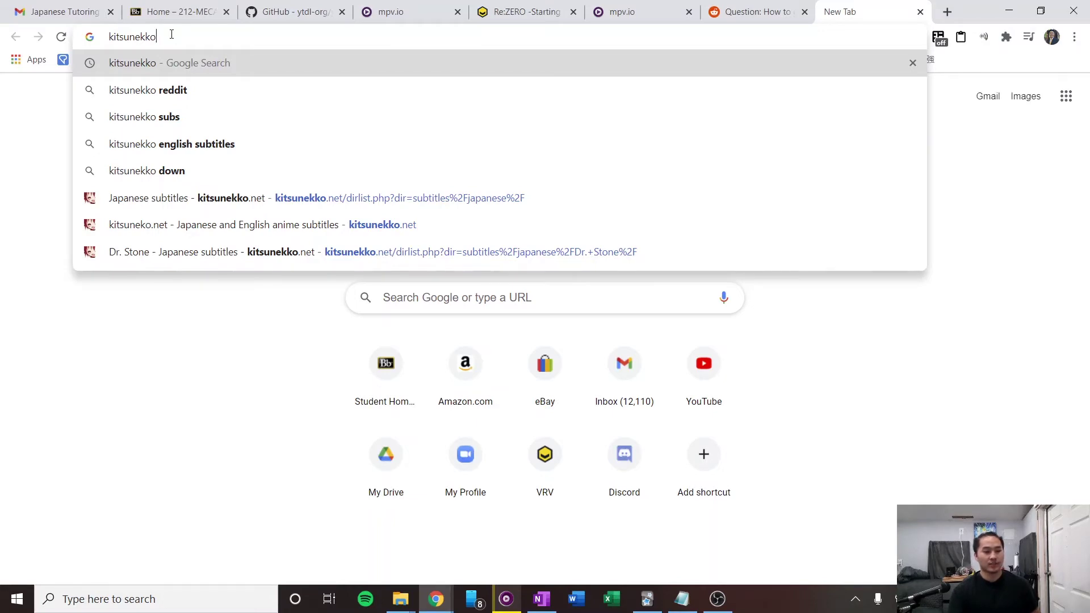
pyautogui.press('Return')
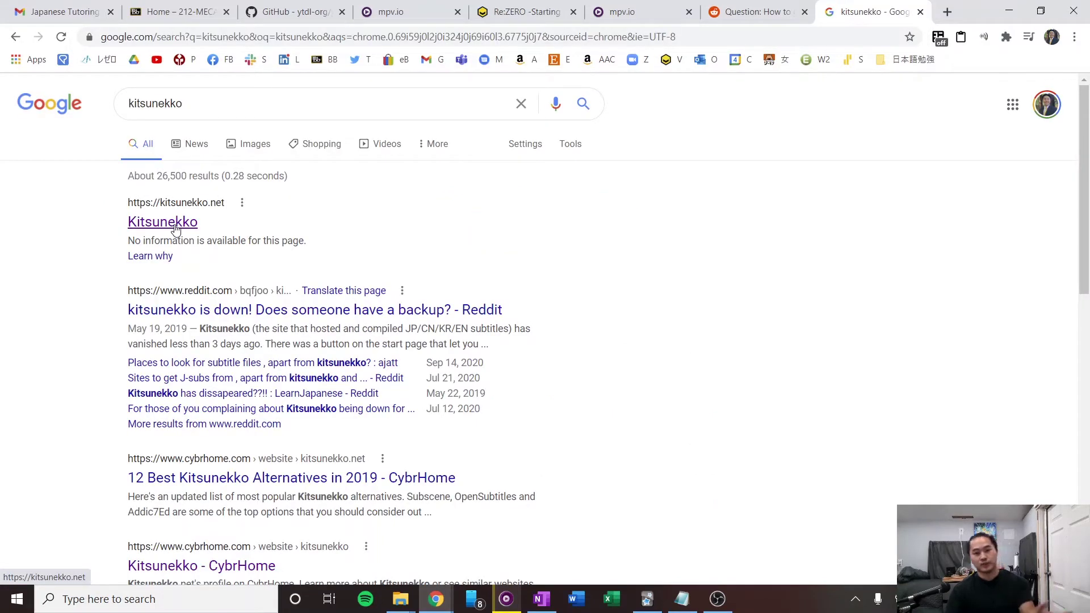
# Go to the Kitsunekko site from the results and browse its Japanese subtitles directory.
pyautogui.click(176, 230)
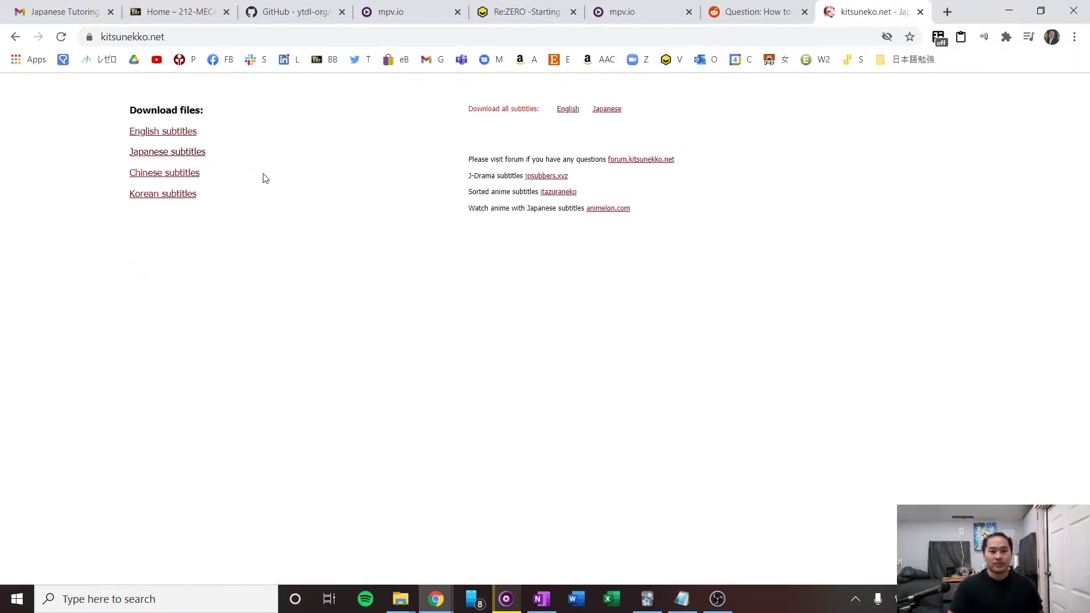
pyautogui.click(176, 152)
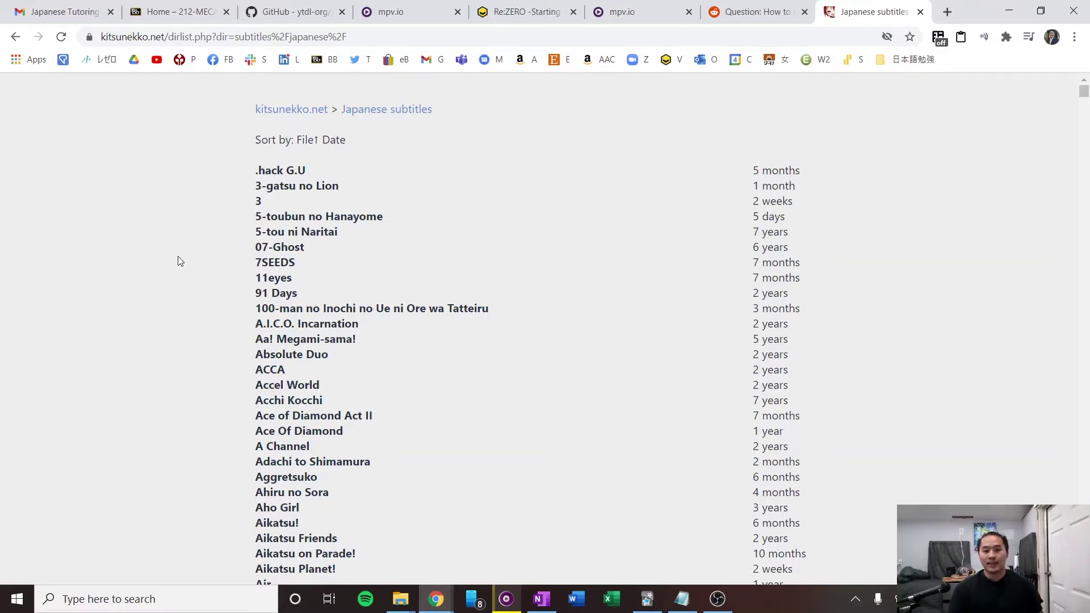
pyautogui.scroll(-1, 179, 258)
pyautogui.scroll(-3, 179, 261)
# Find 'zero' on the page and step through matches to Re Zero kara Hajimeru Isekai Seikatsu.
pyautogui.hotkey('ctrl', 'f')
pyautogui.write('re')
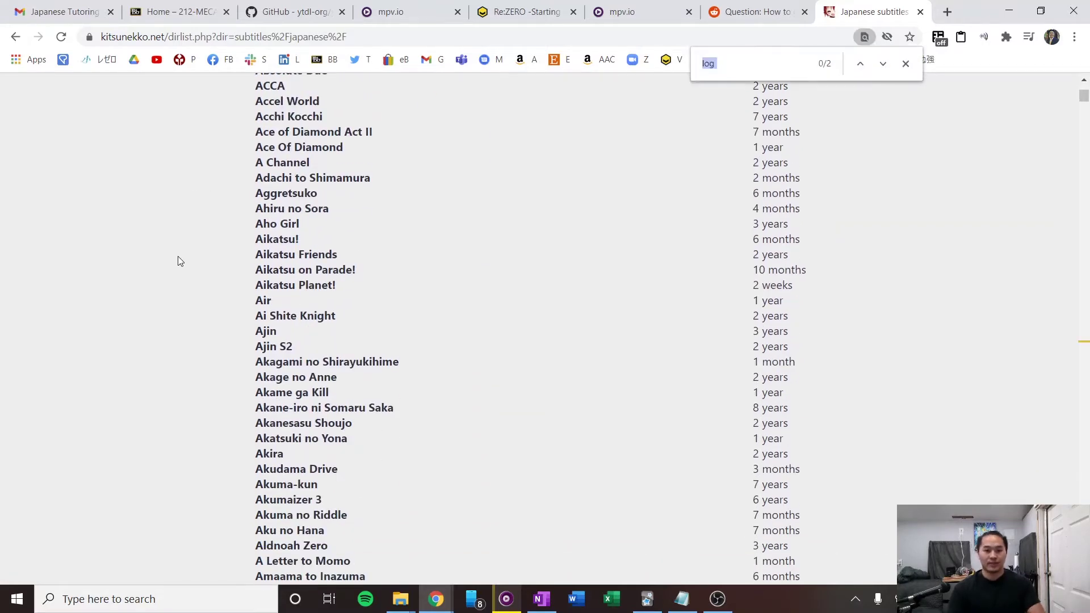
pyautogui.press('BackSpace')
pyautogui.press('BackSpace')
pyautogui.write('zero')
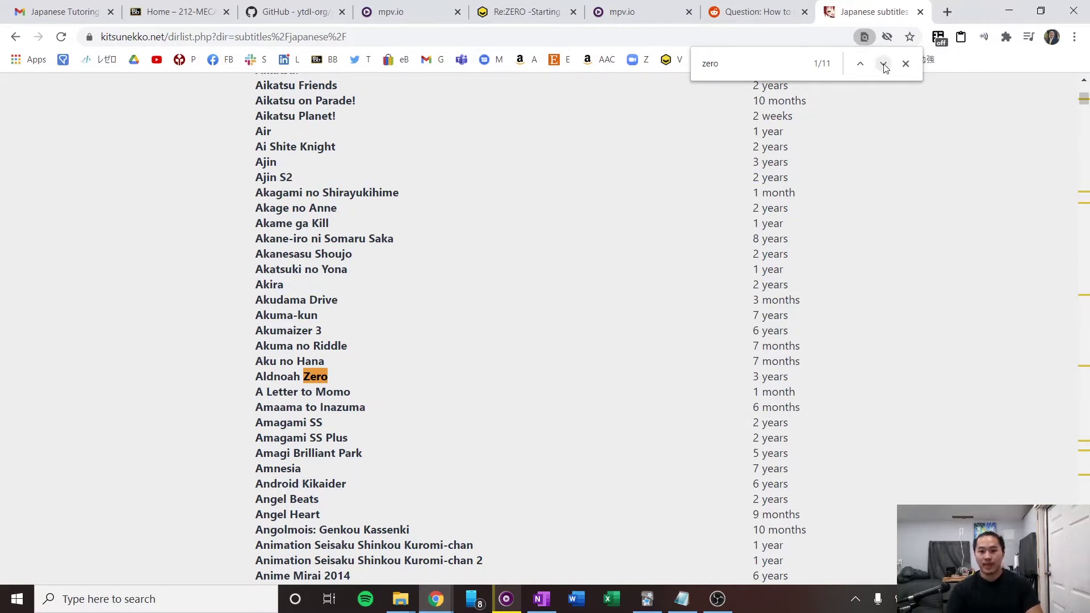
pyautogui.click(862, 66)
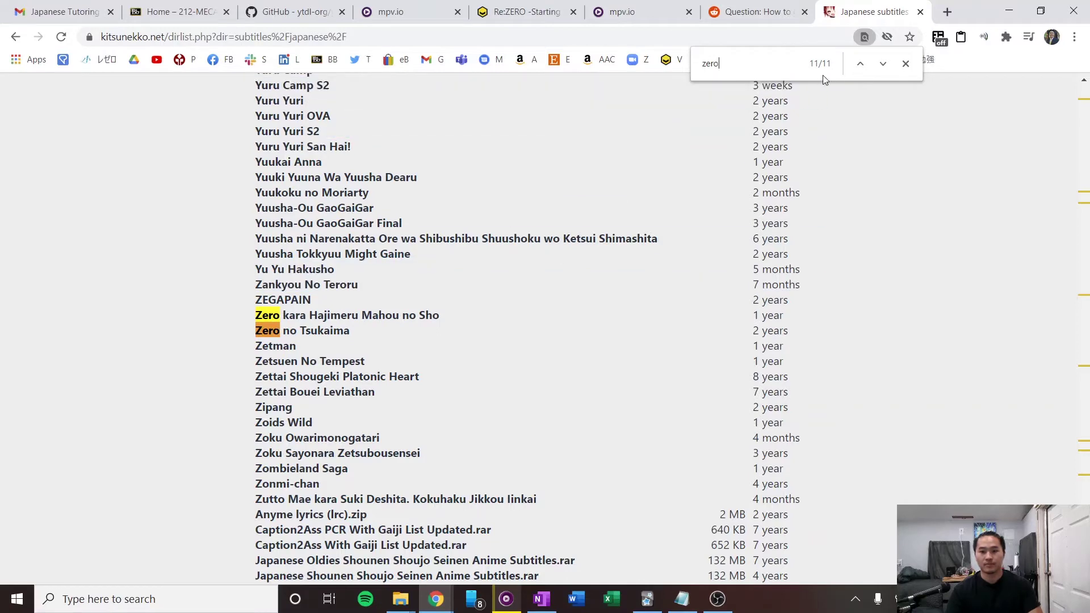
pyautogui.click(862, 66)
pyautogui.click(862, 64)
pyautogui.click(863, 64)
pyautogui.click(863, 65)
pyautogui.click(862, 64)
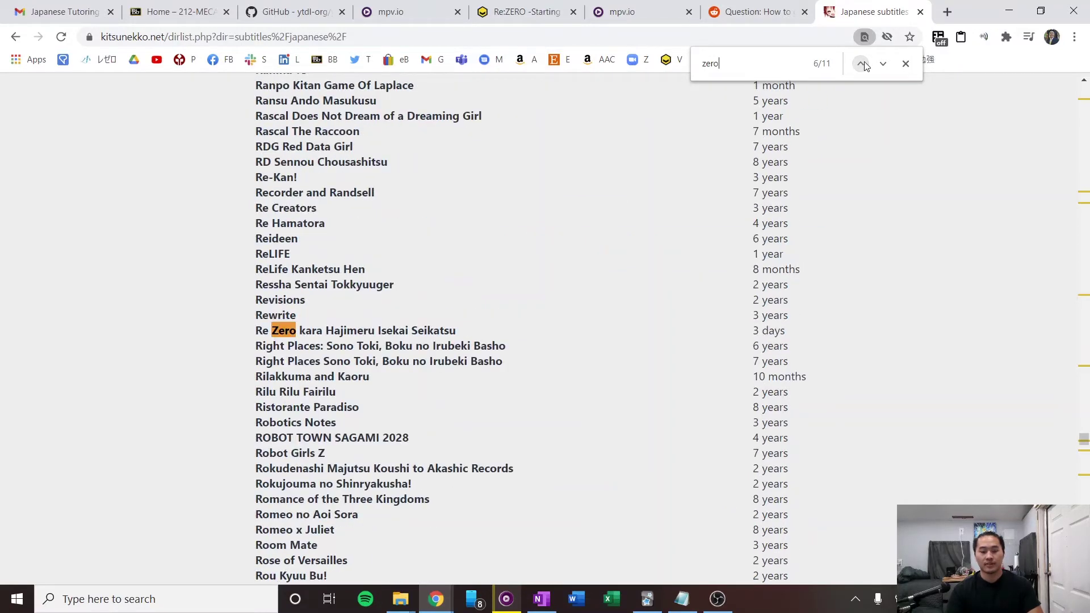